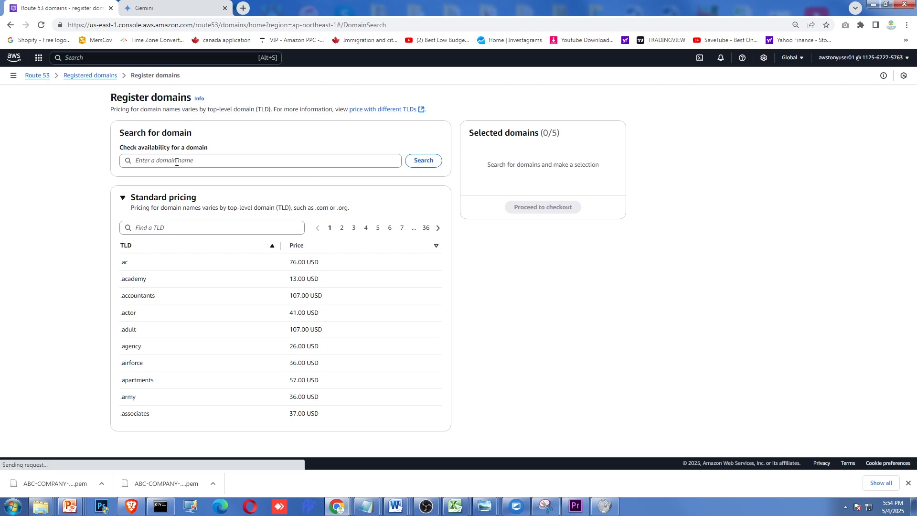
# Step: Check availability of abc-company.com, select the suggested domain abc-company.co instead, and proceed to checkout
pyautogui.click(176, 161)
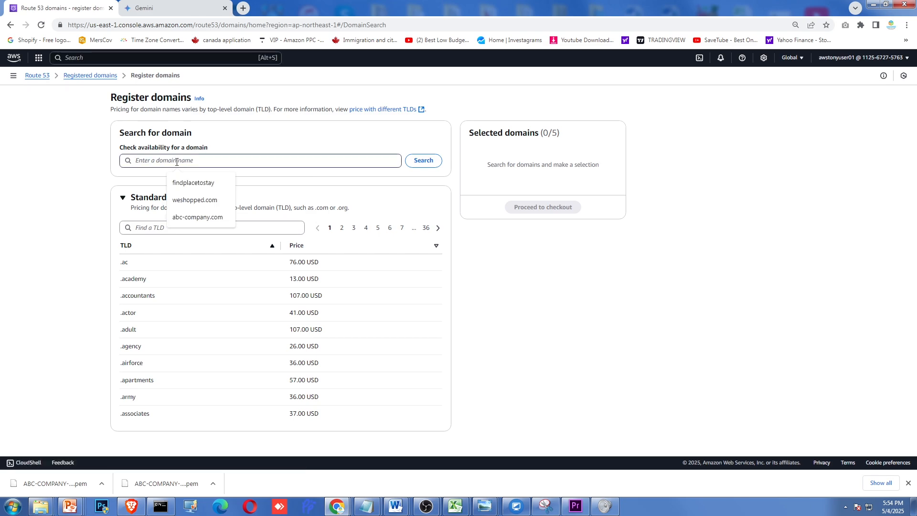
pyautogui.click(201, 217)
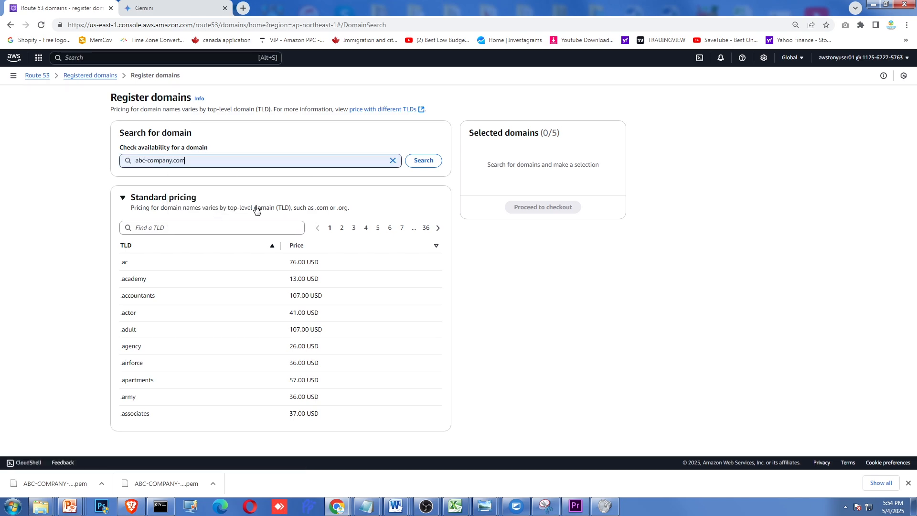
pyautogui.click(434, 160)
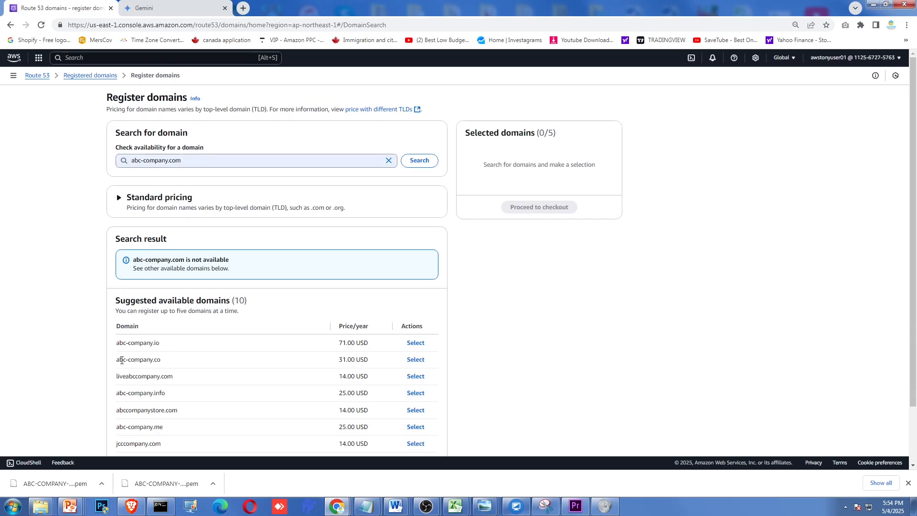
pyautogui.click(405, 358)
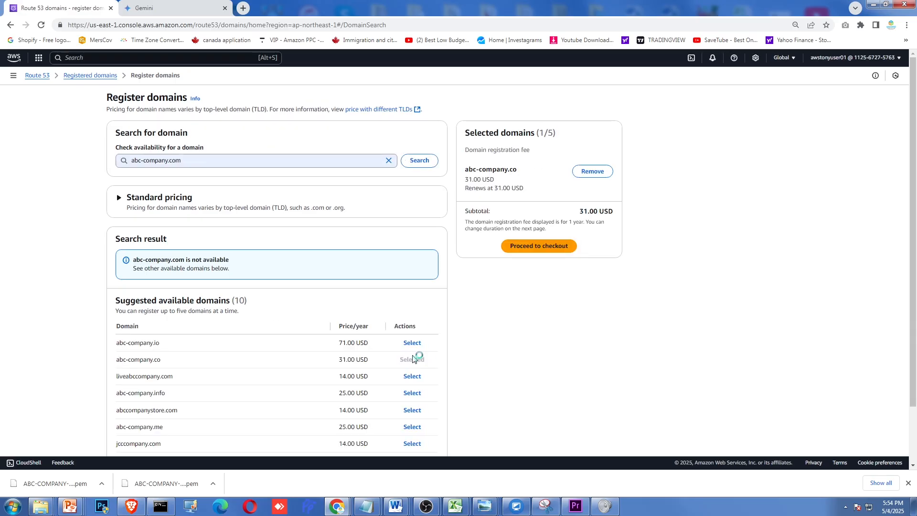
pyautogui.click(551, 247)
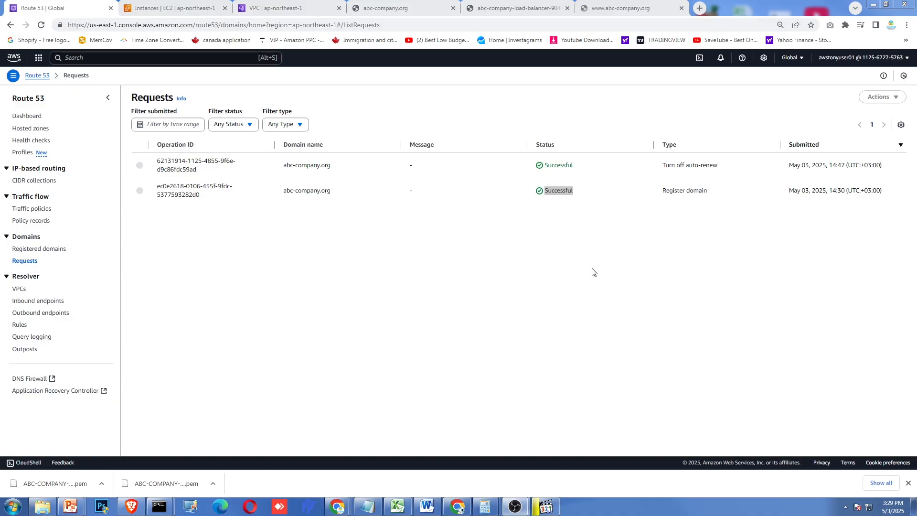
# Step: Review the status and type of the domain registration request for abc-company.org
pyautogui.click(585, 201)
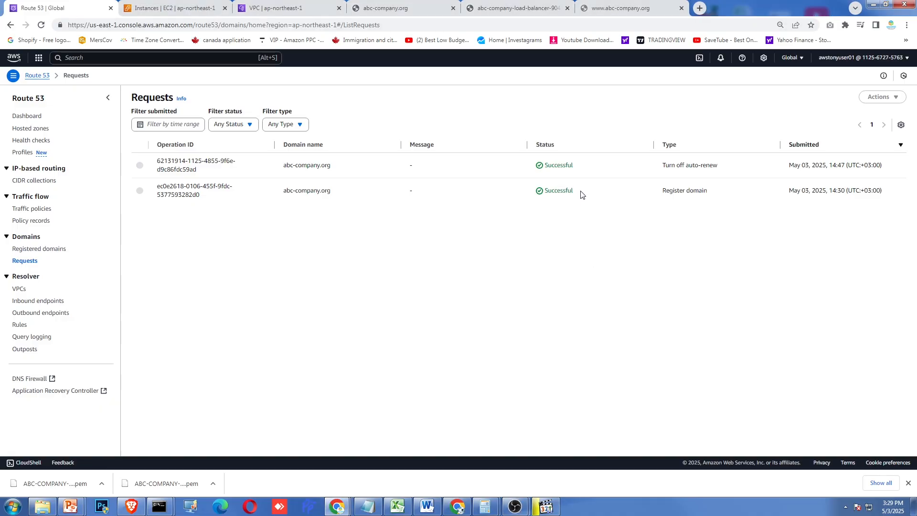
pyautogui.moveTo(582, 195); pyautogui.dragTo(540, 197)
pyautogui.moveTo(656, 192); pyautogui.dragTo(734, 194)
pyautogui.click(462, 286)
# Step: Open the abc-company.org hosted zone in Route 53
pyautogui.click(32, 117)
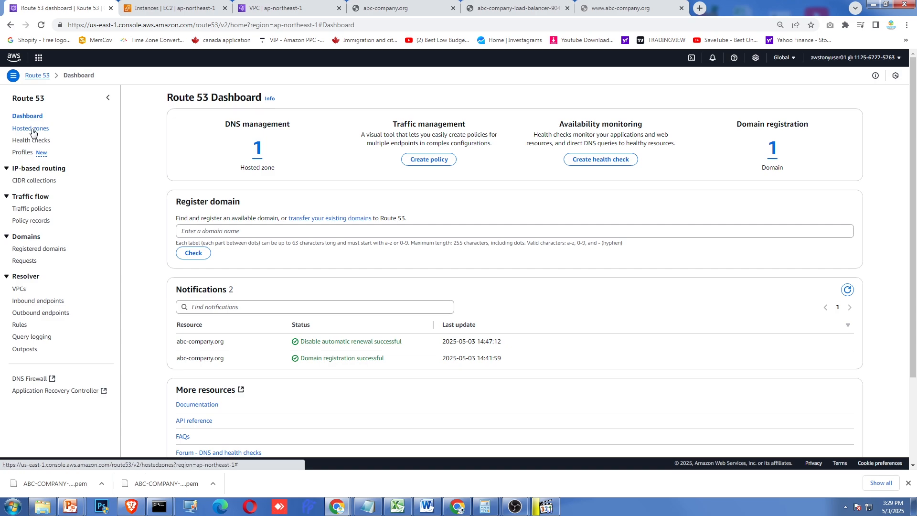
pyautogui.click(32, 129)
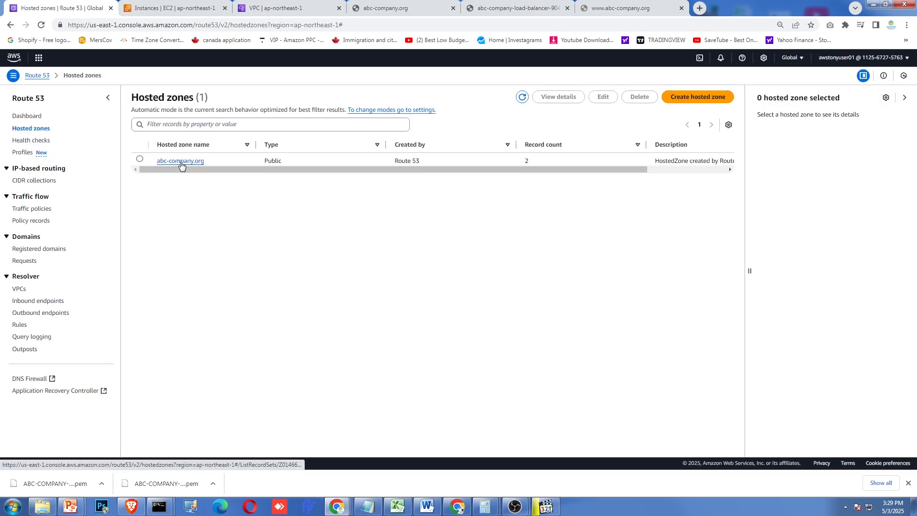
pyautogui.click(180, 162)
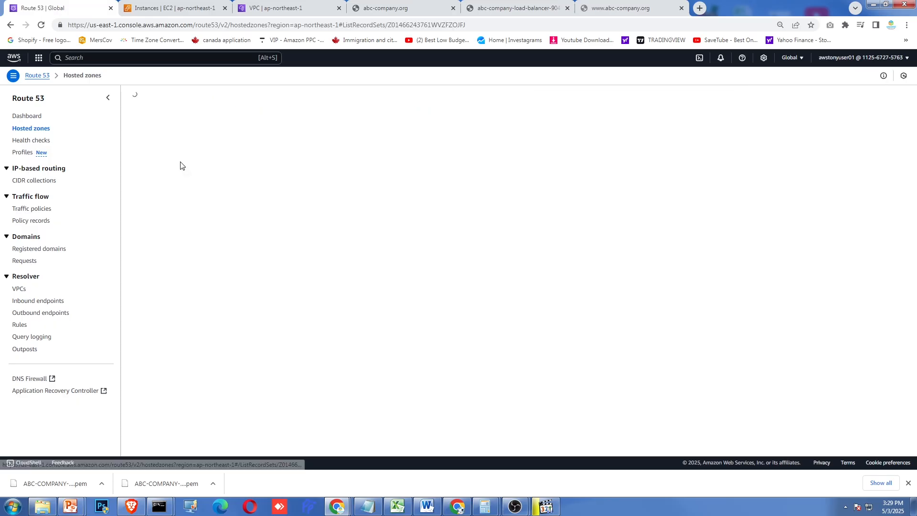
# Step: Create a root-domain A alias record routing to Application and Classic Load Balancer in Asia Pacific (Tokyo), with the ABC-COMPANY-LOAD-BALANCER dualstack endpoint and simple routing
pyautogui.click(698, 184)
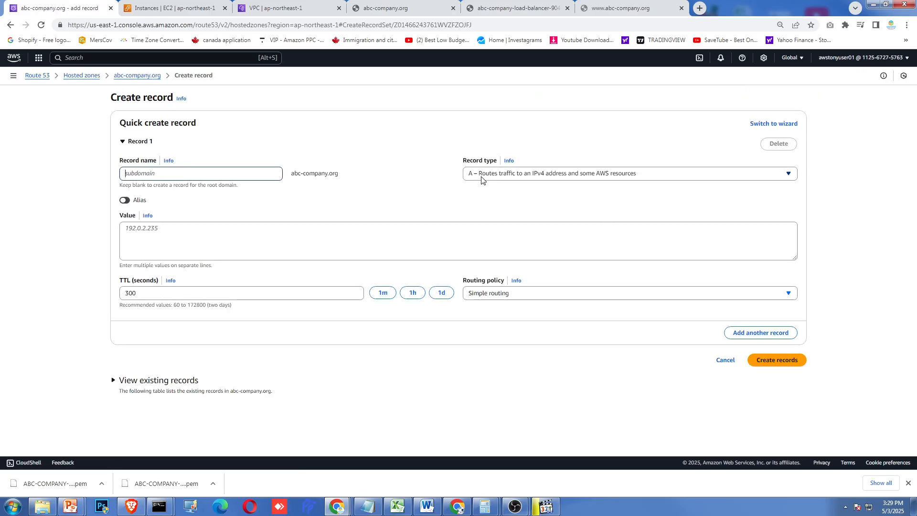
pyautogui.click(125, 200)
pyautogui.click(155, 230)
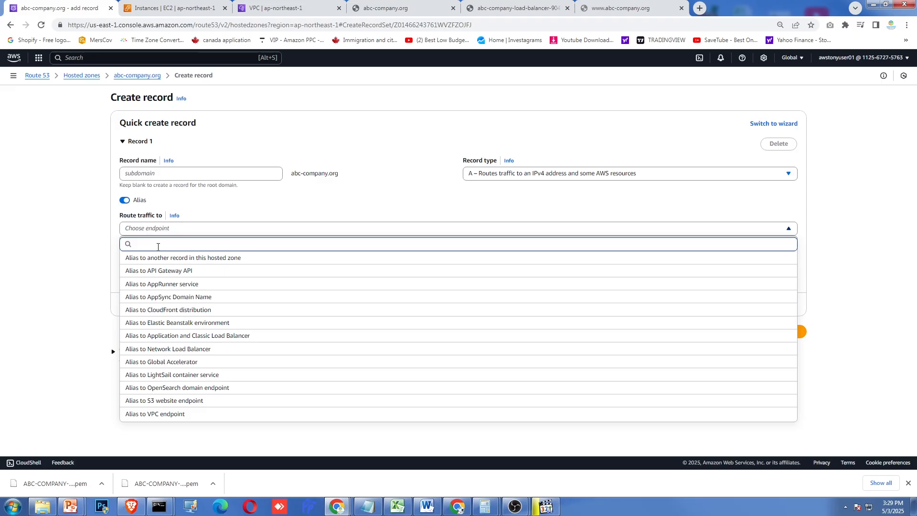
pyautogui.click(180, 337)
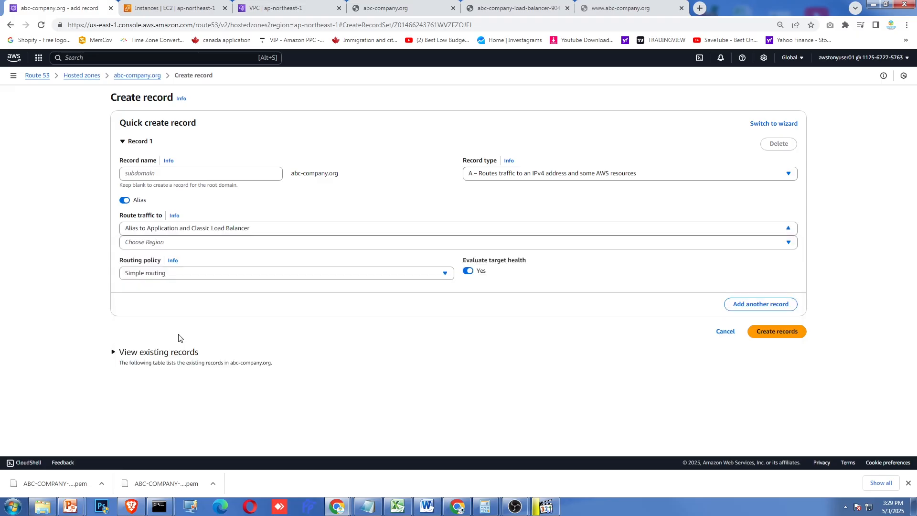
pyautogui.click(158, 244)
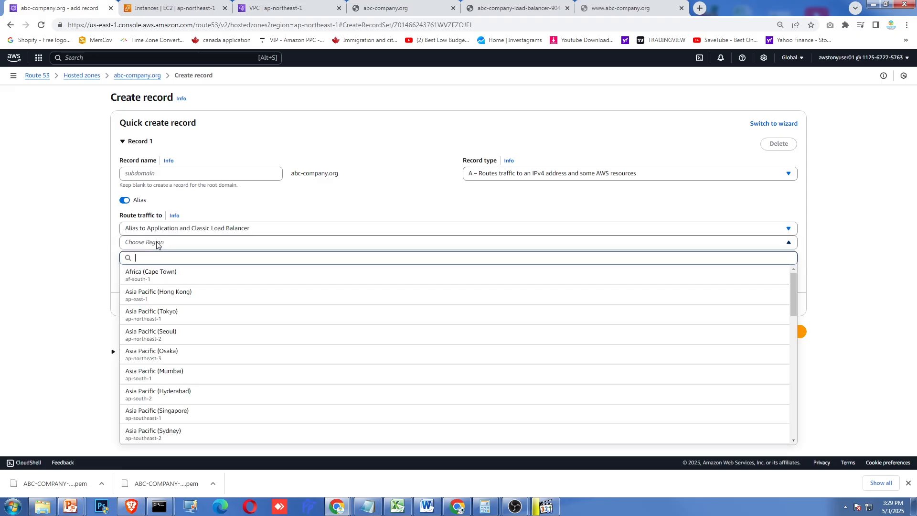
pyautogui.click(176, 314)
pyautogui.click(164, 262)
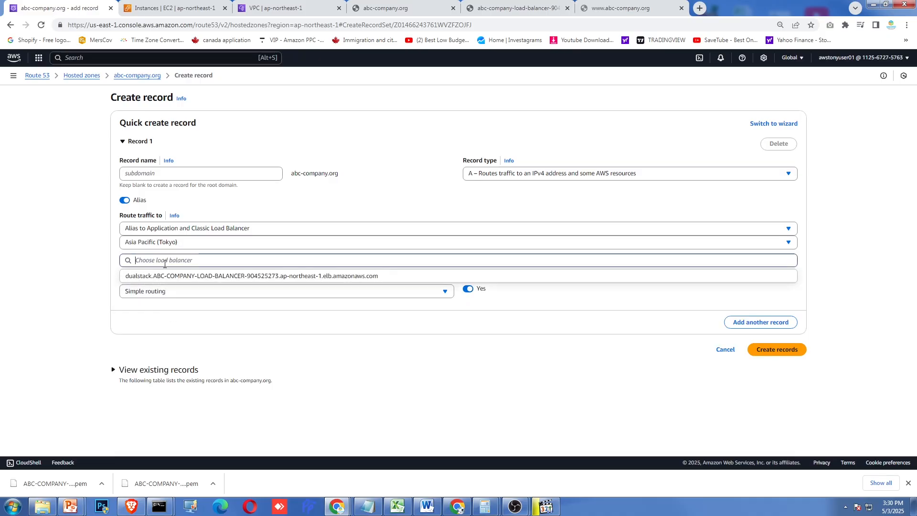
pyautogui.click(199, 276)
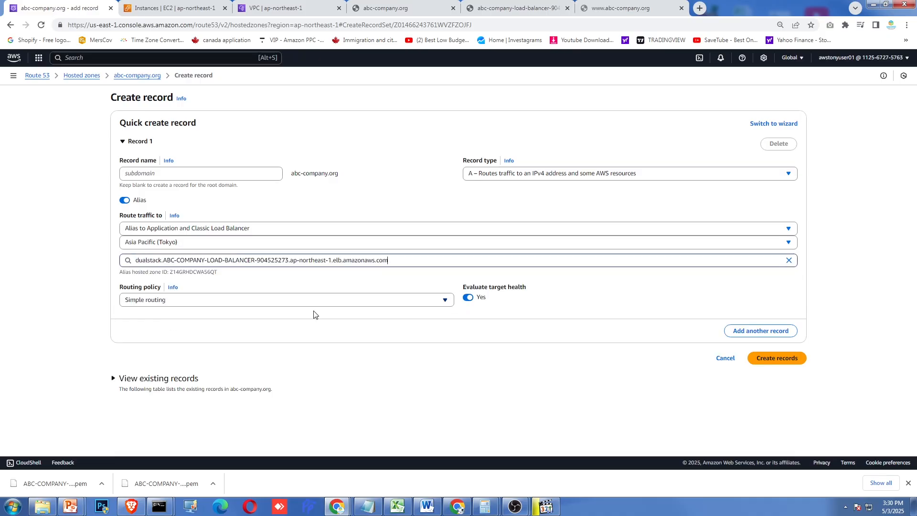
pyautogui.click(791, 364)
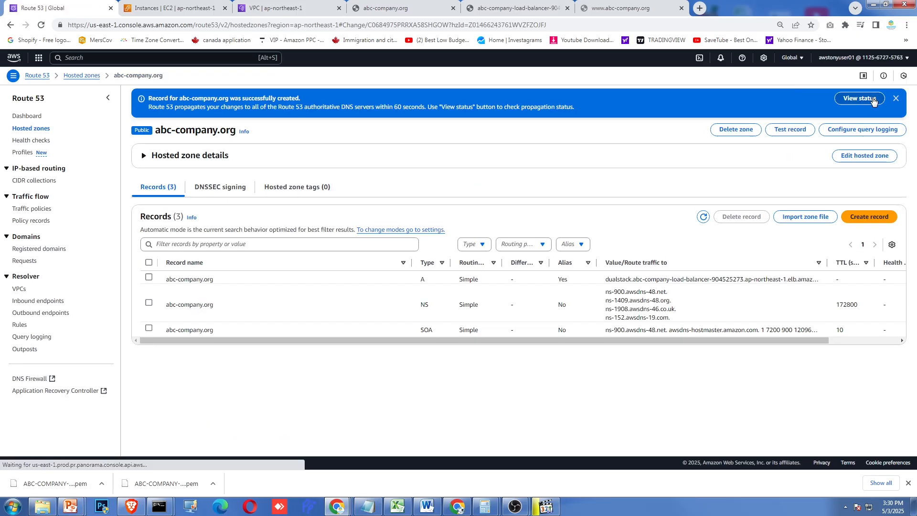
# Step: Check the propagation status of the newly created record
pyautogui.click(855, 99)
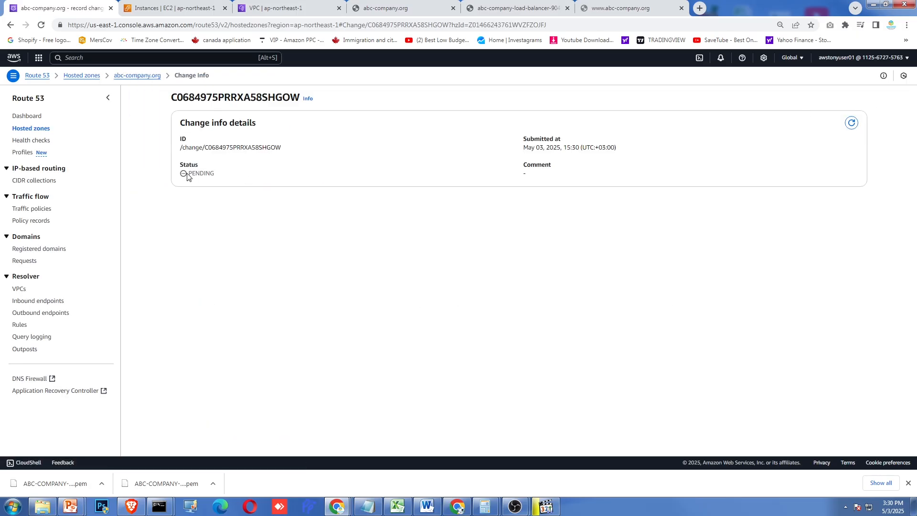
pyautogui.moveTo(188, 176); pyautogui.dragTo(242, 175)
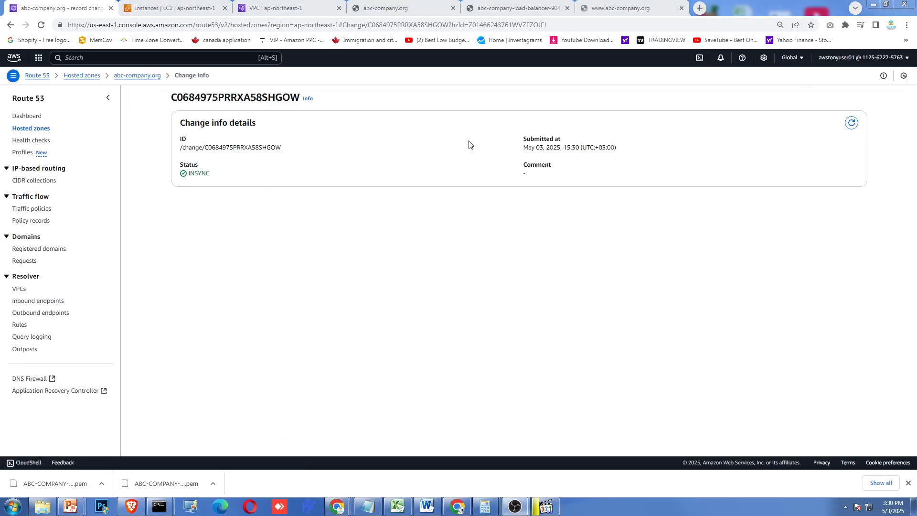
pyautogui.click(275, 310)
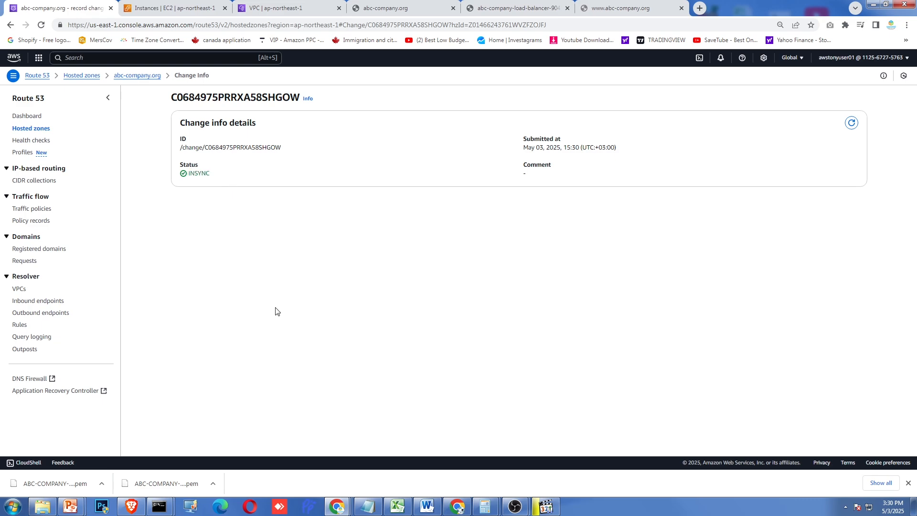
# Step: Copy the domain name abc-company.org from the hosted zones list and open that site in a new browser tab
pyautogui.click(28, 116)
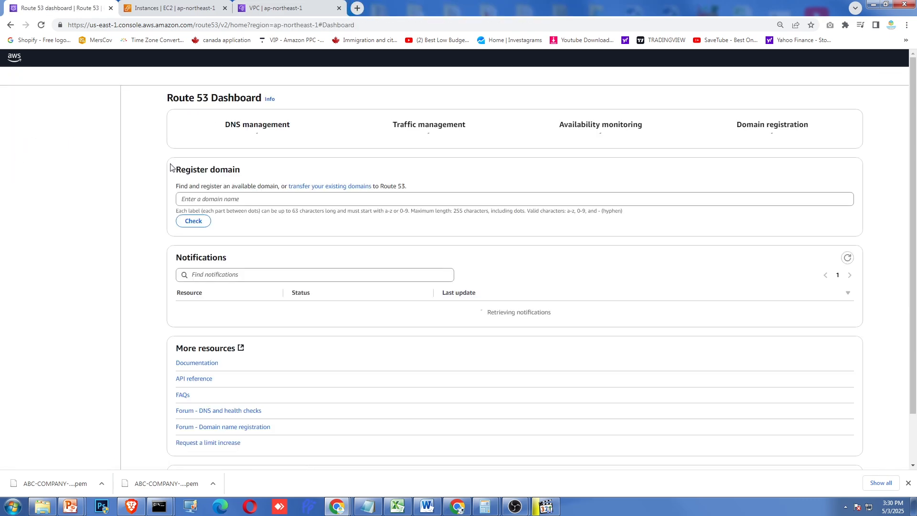
pyautogui.click(33, 127)
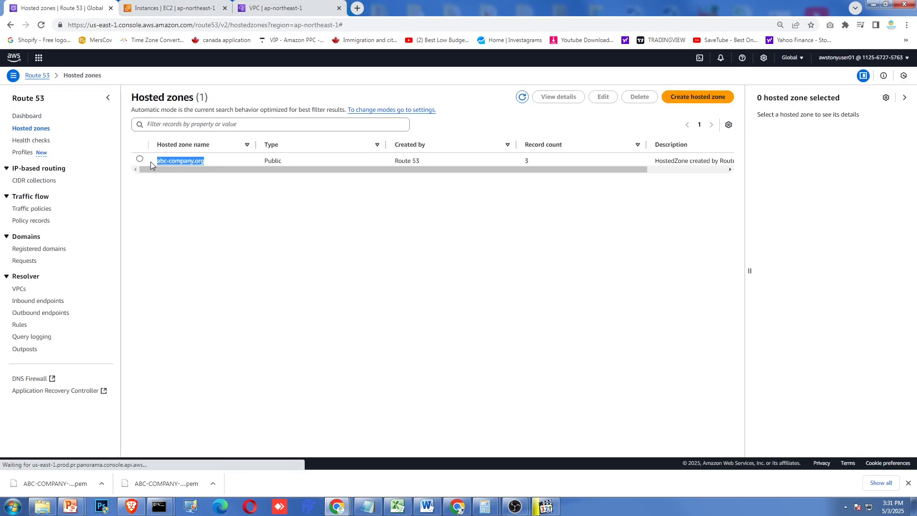
pyautogui.hotkey('ctrl', 'c')
pyautogui.click(358, 8)
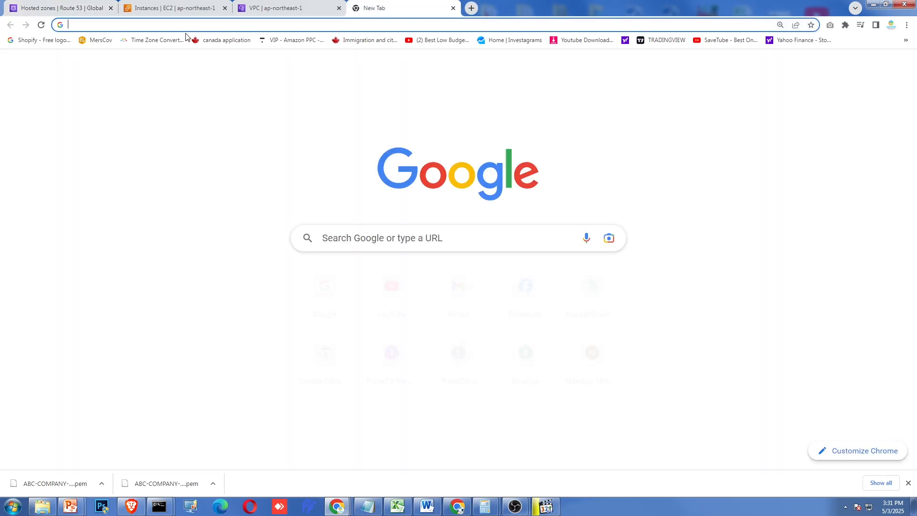
pyautogui.click(186, 25)
pyautogui.hotkey('ctrl', 'v')
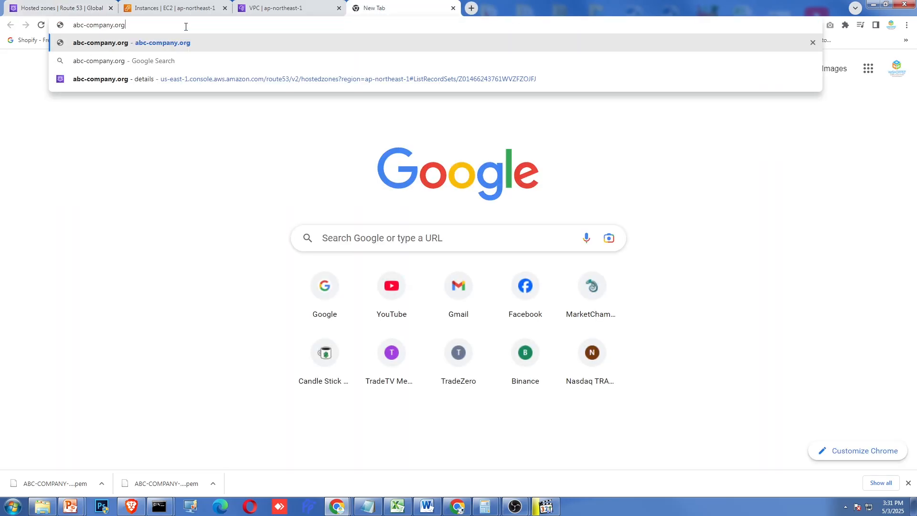
pyautogui.press('Return')
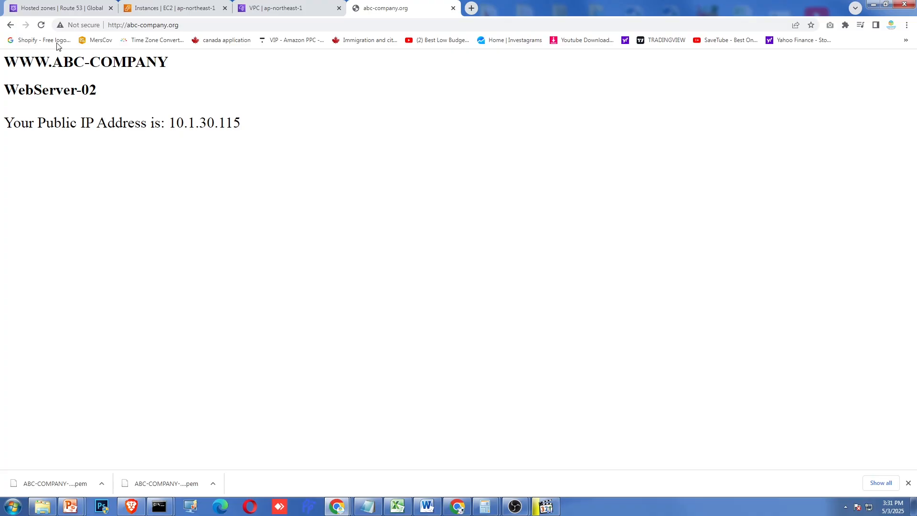
# Step: Reload the abc-company.org page twice and compare which web server answers each time
pyautogui.click(41, 26)
pyautogui.moveTo(81, 91); pyautogui.dragTo(134, 95)
pyautogui.click(41, 25)
pyautogui.click(135, 88)
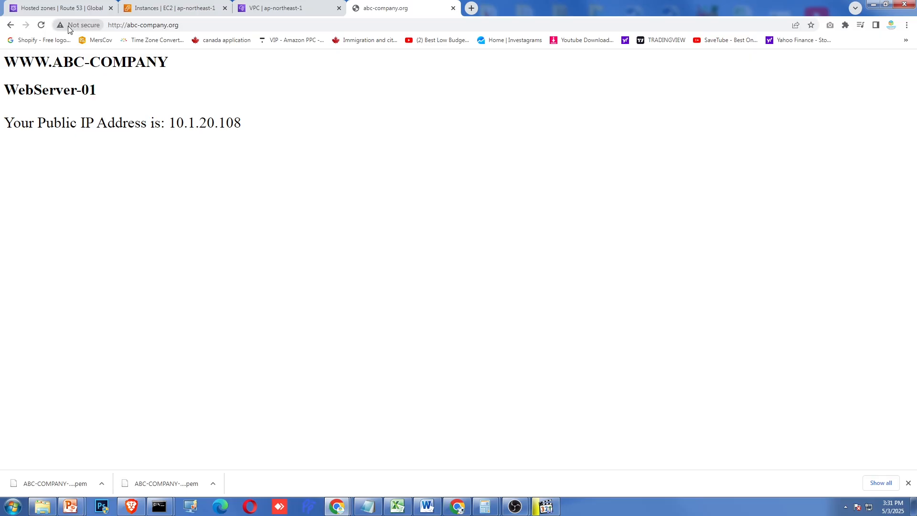
# Step: Examine the protocol part of the abc-company.org address
pyautogui.click(120, 25)
pyautogui.moveTo(120, 25); pyautogui.dragTo(107, 25)
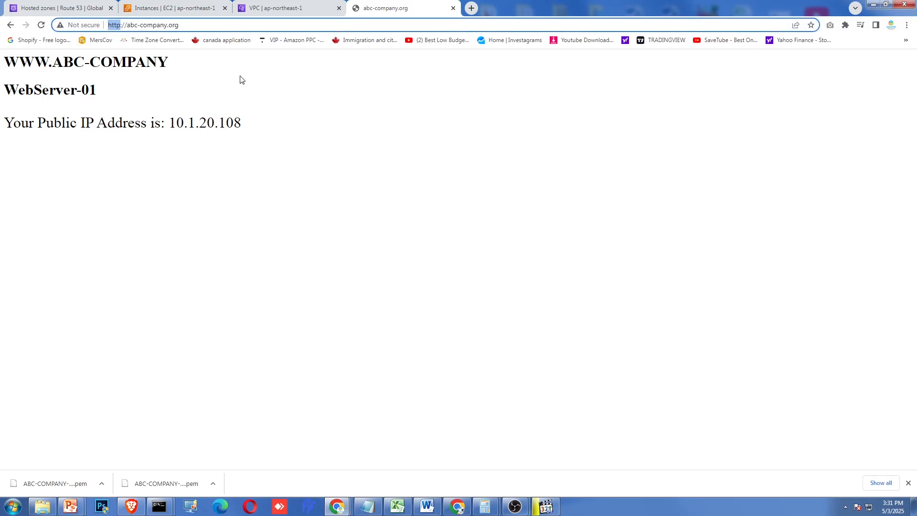
pyautogui.click(207, 81)
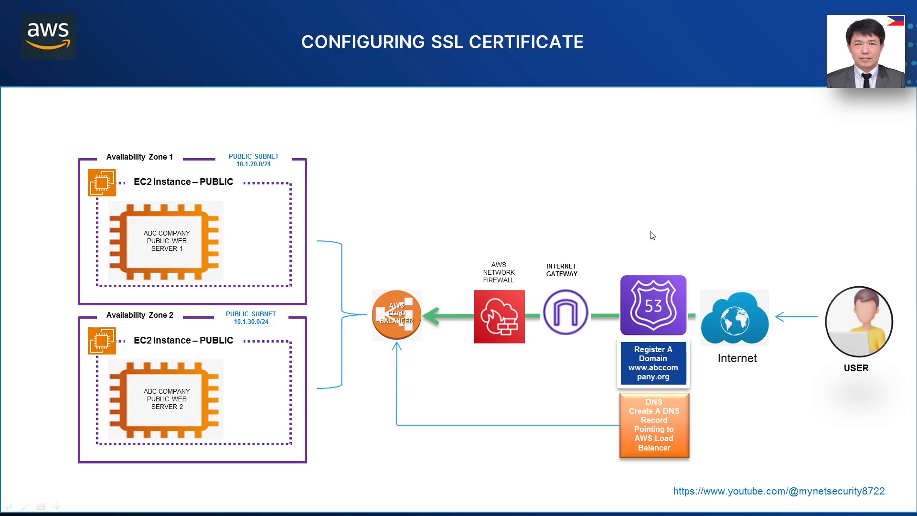
pyautogui.click(658, 187)
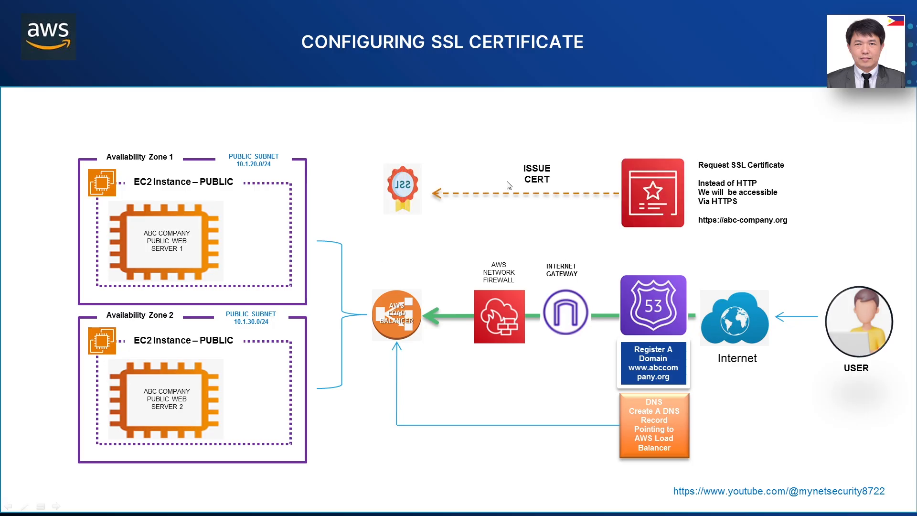
pyautogui.click(451, 216)
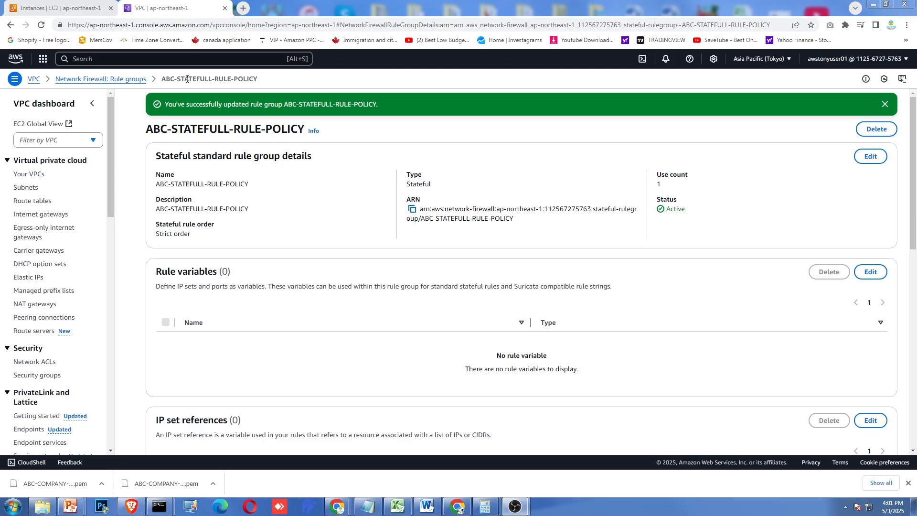
# Step: Search the AWS services for Certificate Manager and open it
pyautogui.click(79, 59)
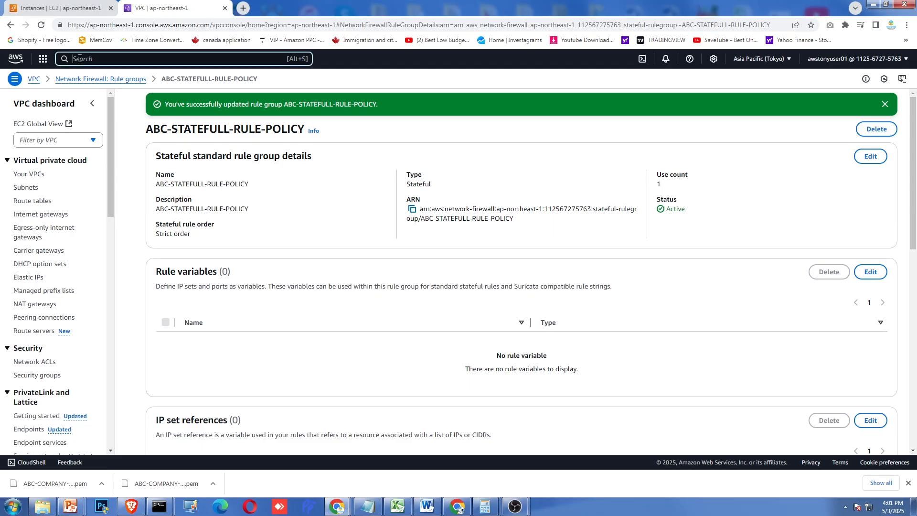
pyautogui.write('certificate Manager')
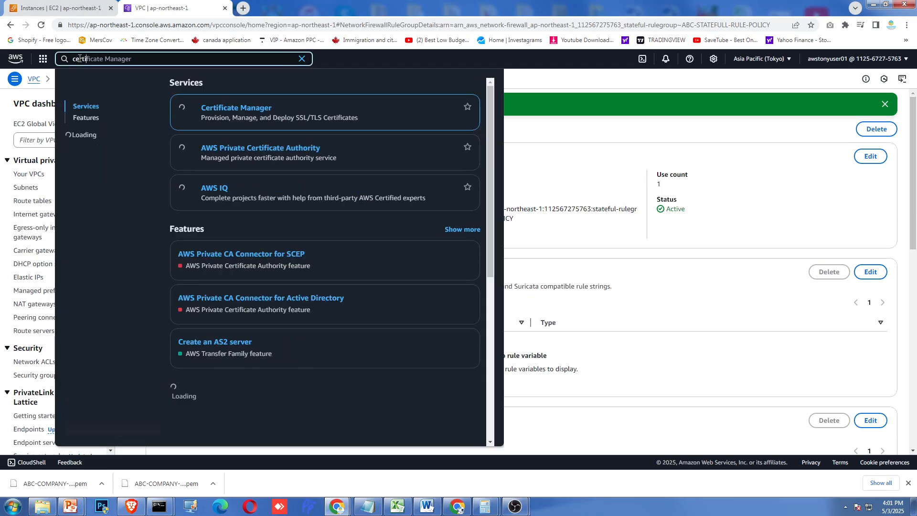
pyautogui.click(254, 111)
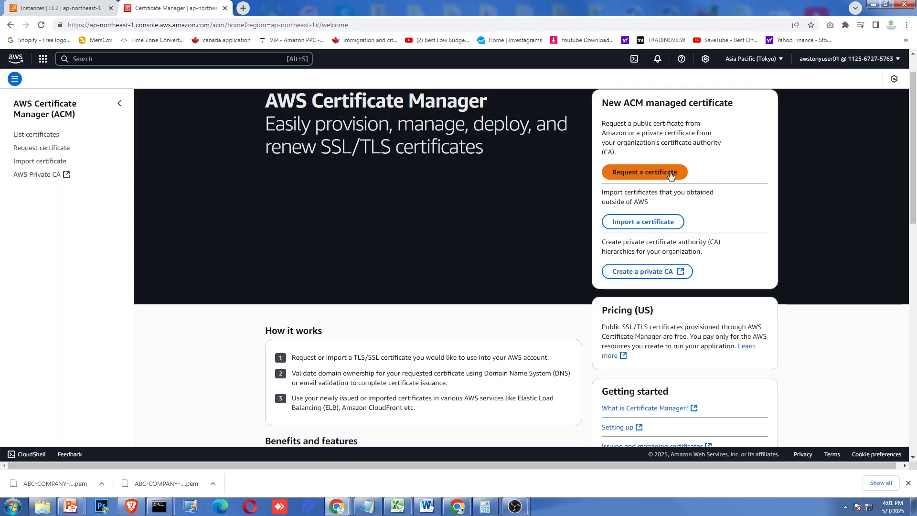
# Step: Request a public certificate for the fully qualified domain name abc-company.org
pyautogui.click(671, 176)
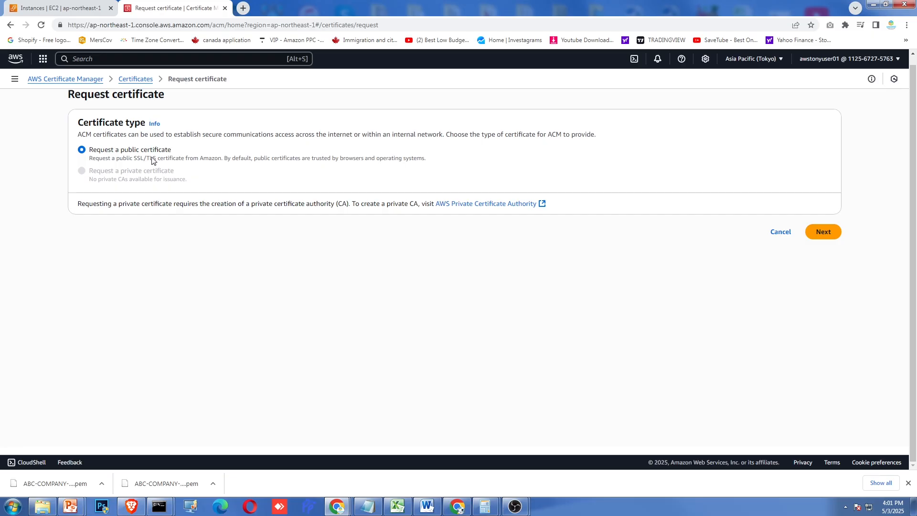
pyautogui.click(828, 233)
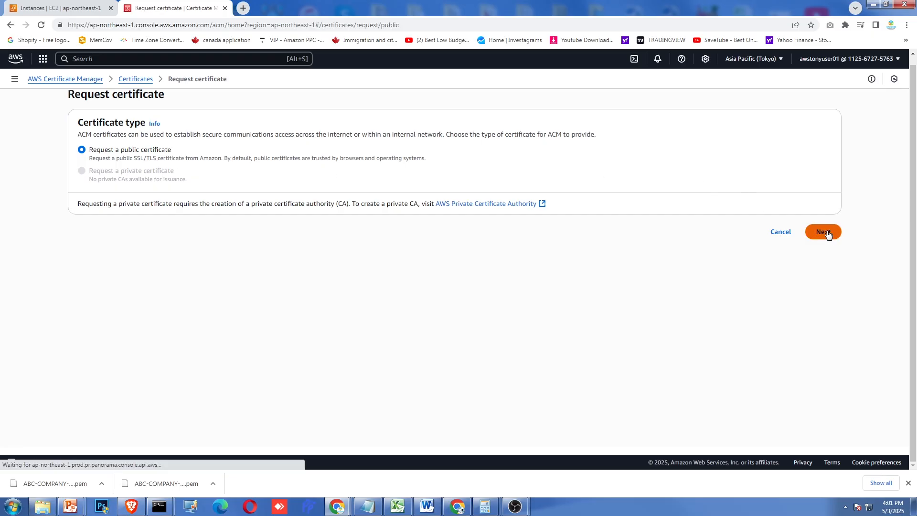
pyautogui.click(136, 124)
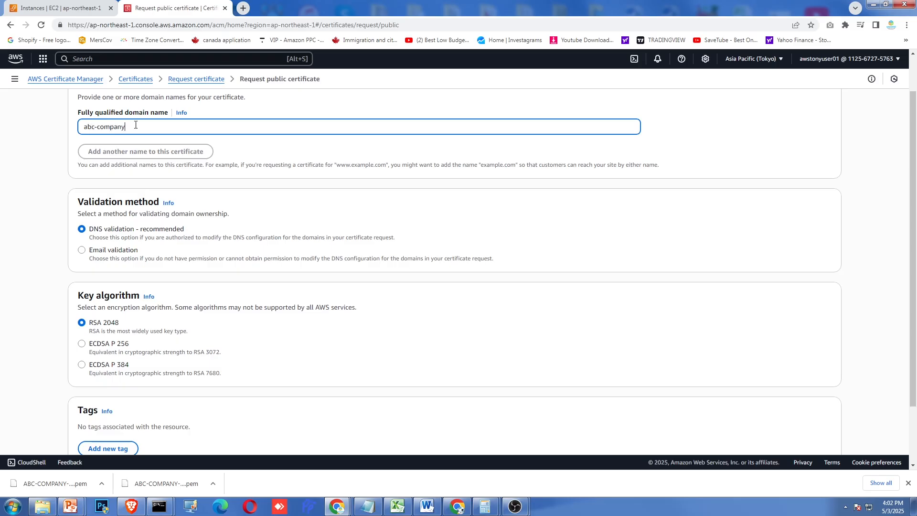
pyautogui.write('abc-company.org')
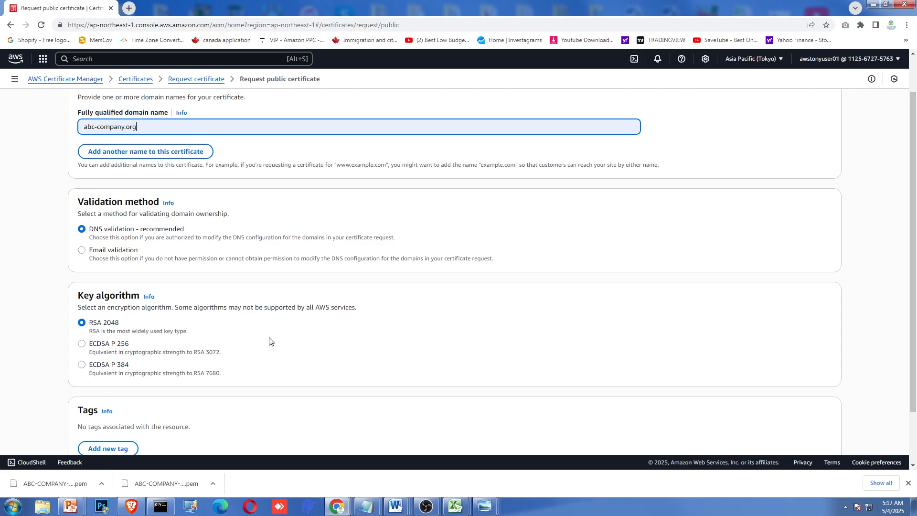
pyautogui.scroll(-2, 269, 341)
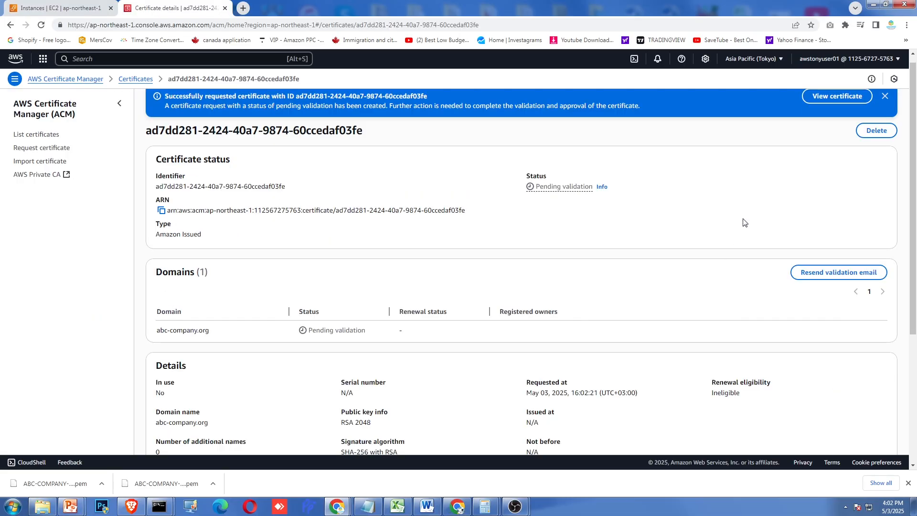
# Step: Open the abc-company.org certificate from the certificates list and check its status
pyautogui.click(829, 100)
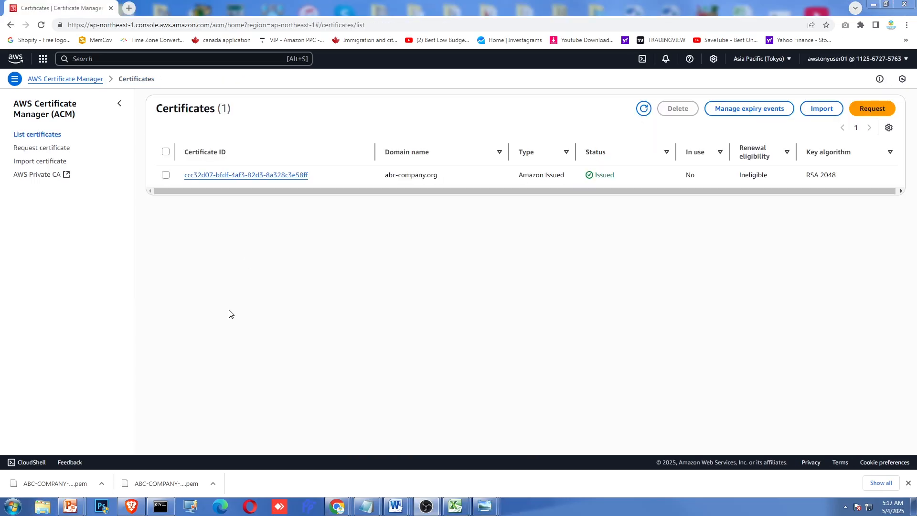
pyautogui.click(280, 178)
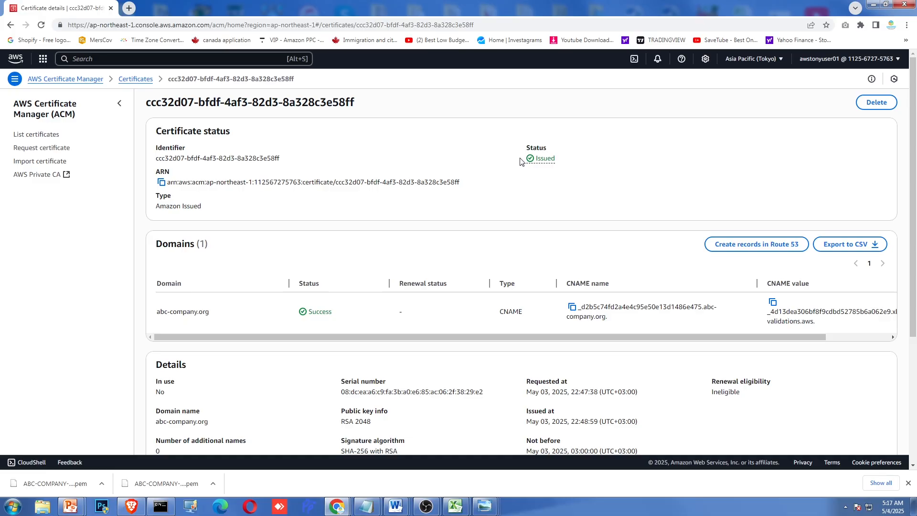
pyautogui.moveTo(521, 161)
pyautogui.mouseDown()
pyautogui.moveTo(565, 159)
pyautogui.moveTo(526, 161)
pyautogui.mouseUp()
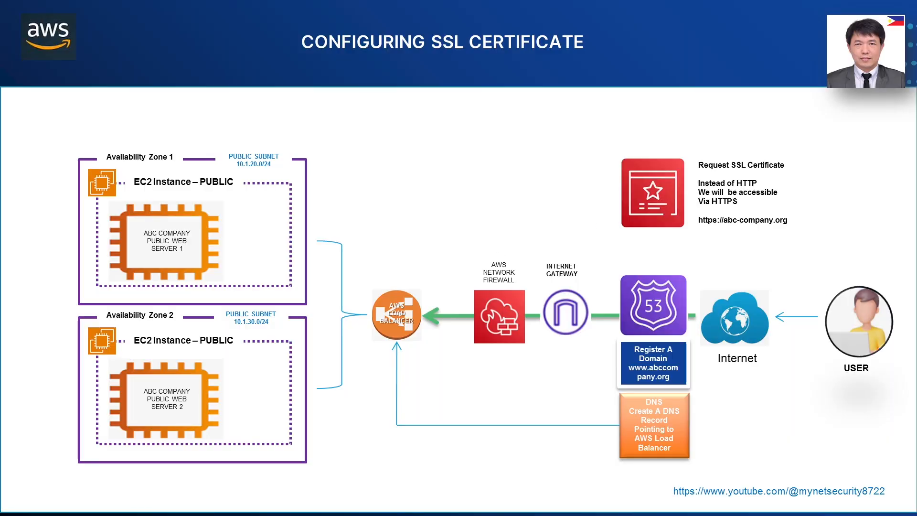
pyautogui.click(516, 343)
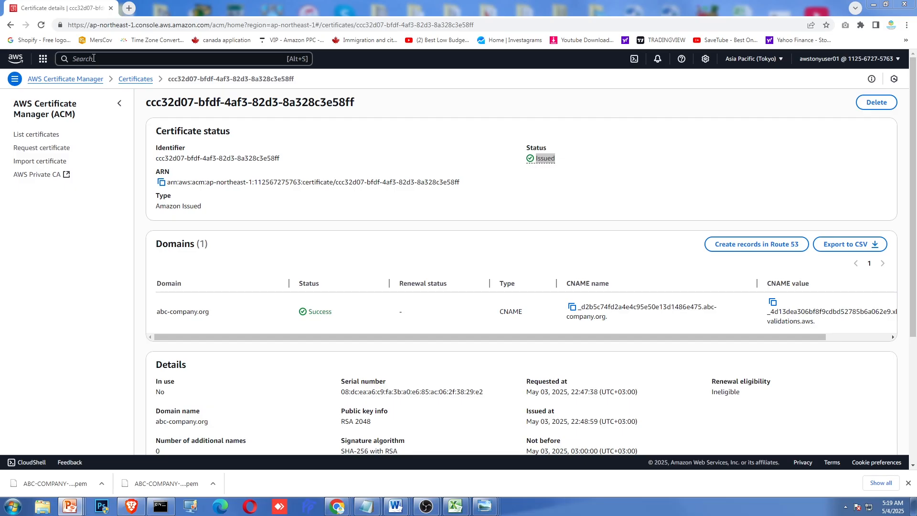
# Step: Search the AWS services for EC2 and open the details of ABC-COMPANY-LOAD-BALANCER
pyautogui.click(93, 57)
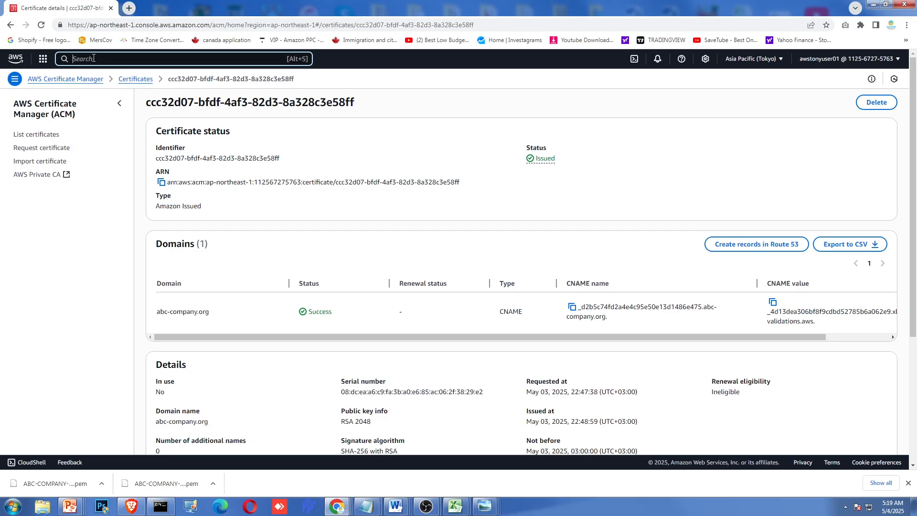
pyautogui.write('ec')
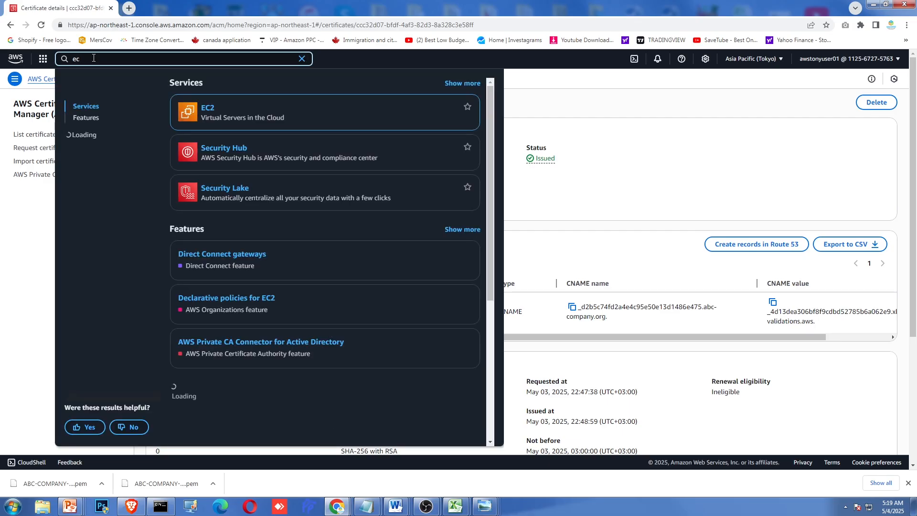
pyautogui.write('2')
pyautogui.press('Return')
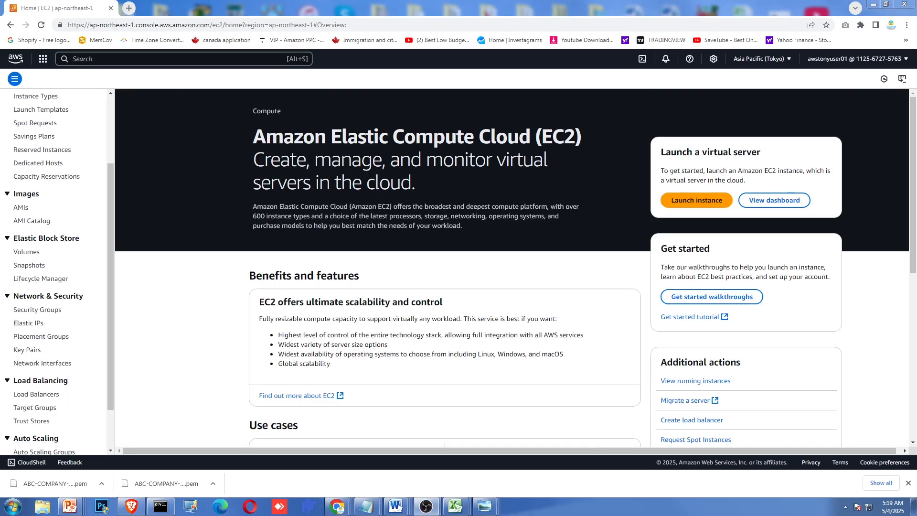
pyautogui.click(51, 396)
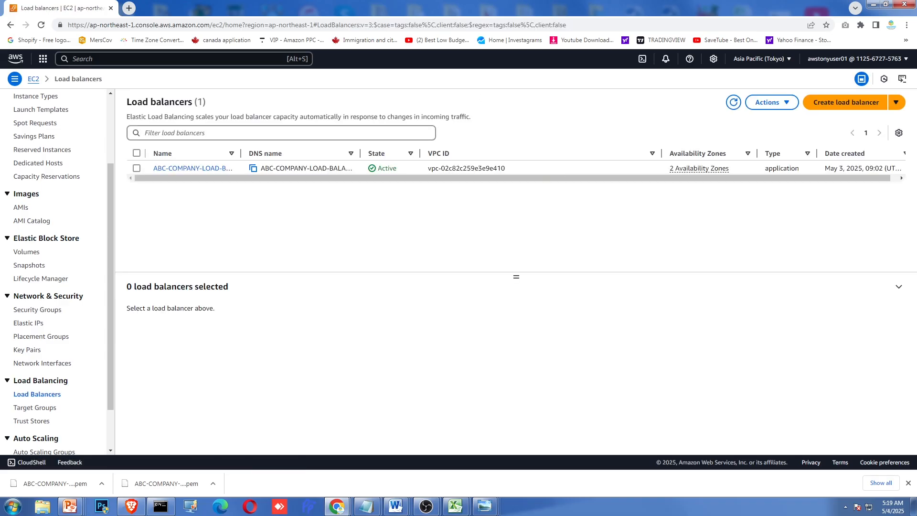
pyautogui.click(212, 169)
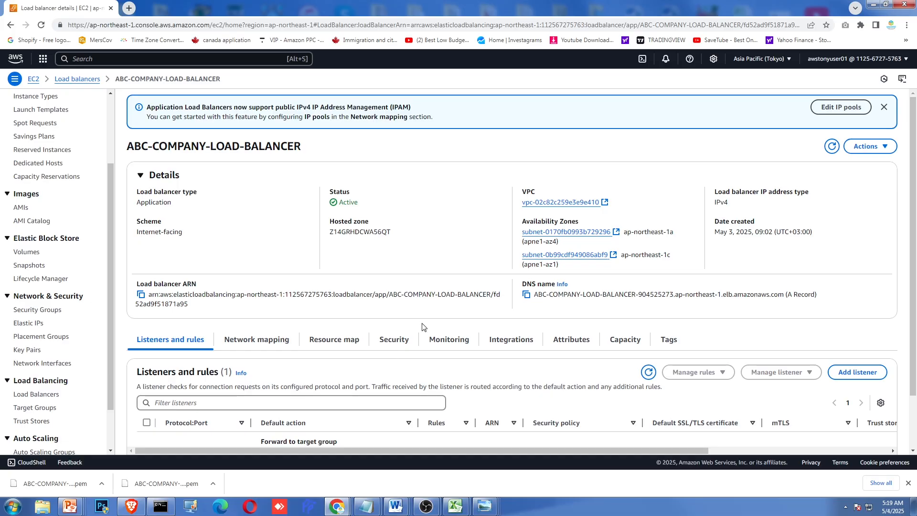
# Step: Start a new HTTPS listener on port 443 for the load balancer, forwarding to LOAD-BALANCER-TARGET-GROUP
pyautogui.scroll(-2, 422, 328)
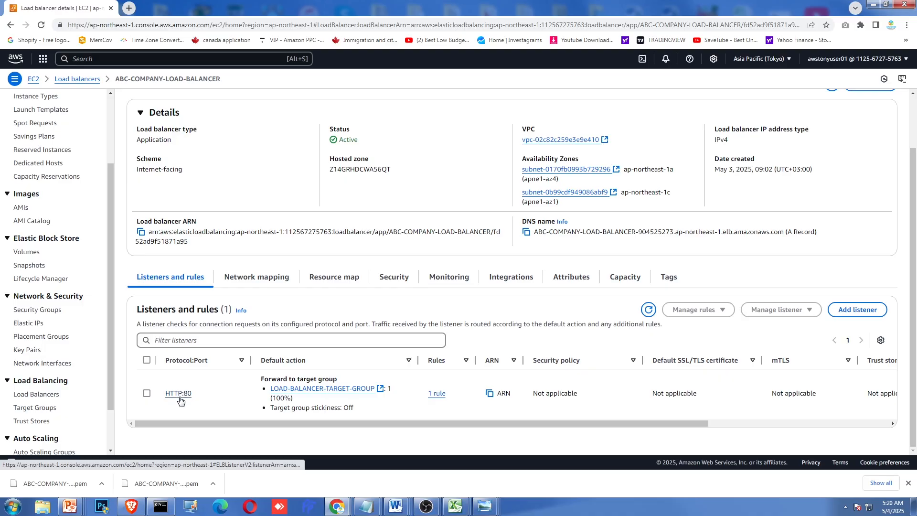
pyautogui.click(852, 311)
pyautogui.click(193, 265)
pyautogui.click(134, 295)
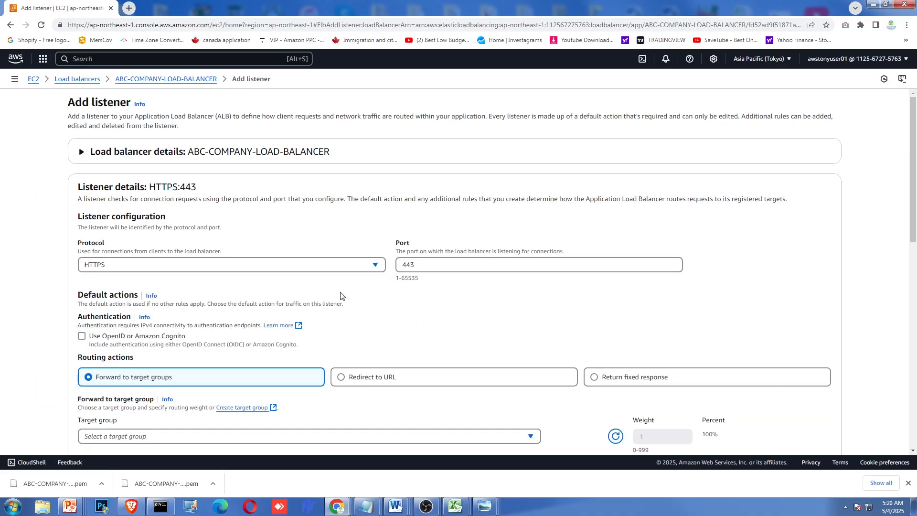
pyautogui.scroll(-1, 458, 317)
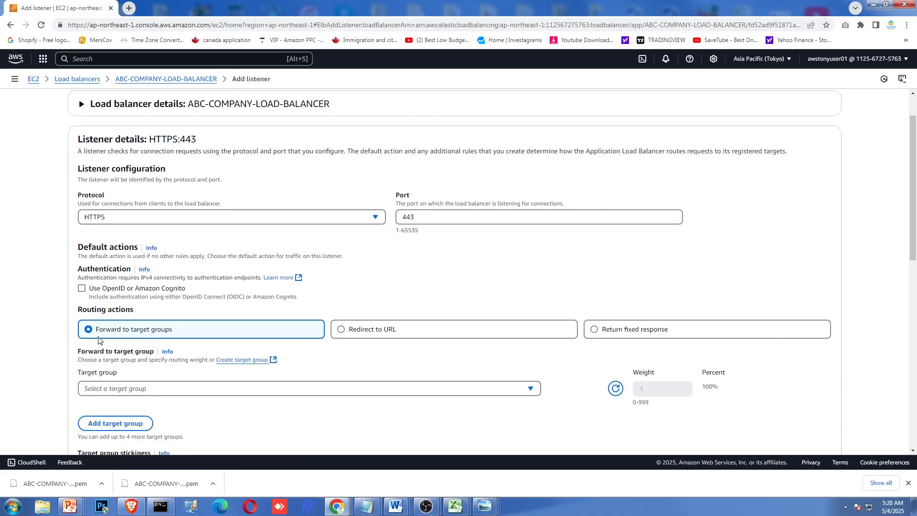
pyautogui.scroll(-1, 310, 315)
pyautogui.click(128, 340)
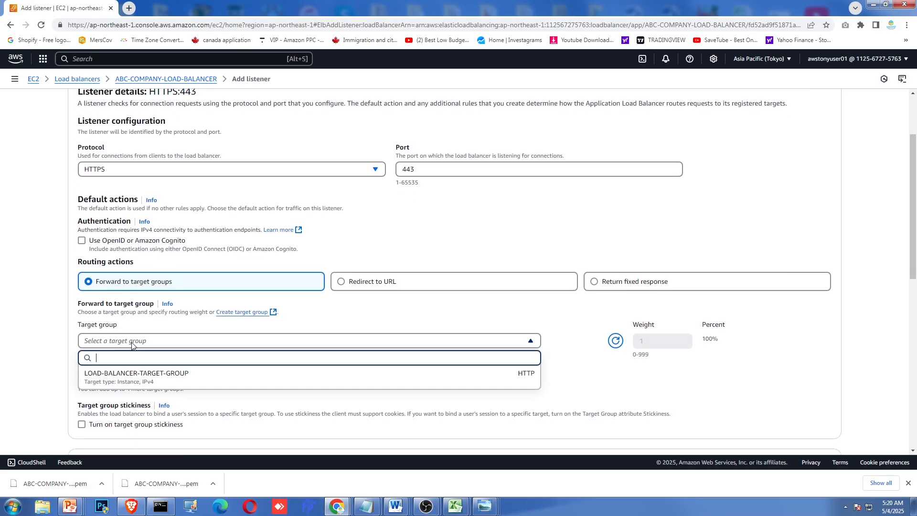
pyautogui.click(129, 378)
# Step: Assign the abc-company.org certificate from ACM as the default SSL/TLS server certificate and add the listener
pyautogui.scroll(-5, 126, 334)
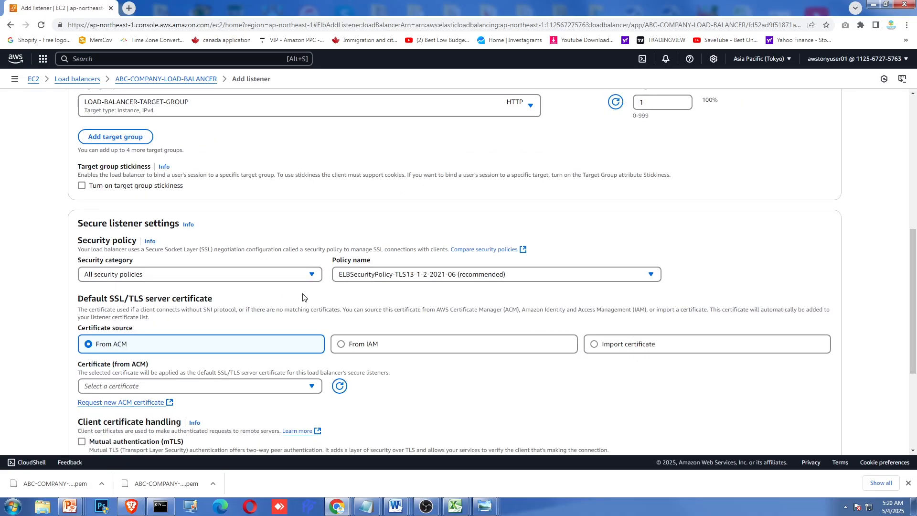
pyautogui.scroll(-2, 281, 285)
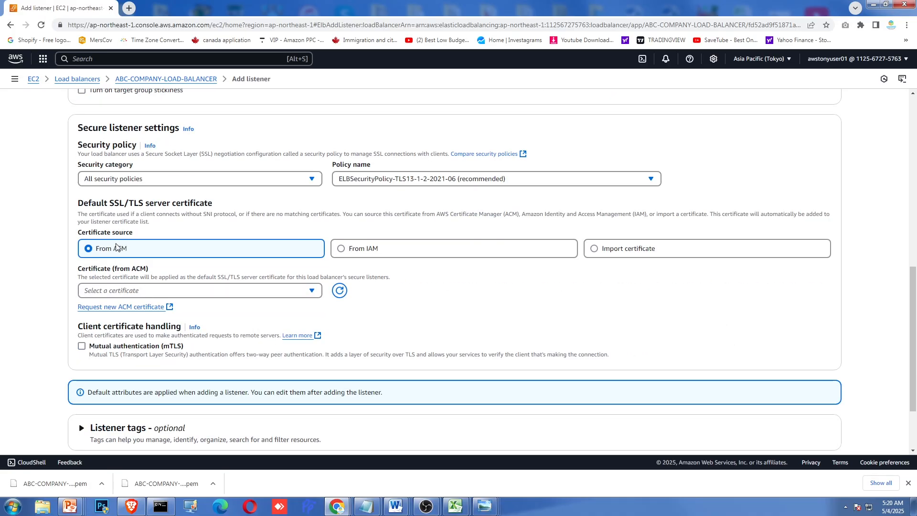
pyautogui.click(194, 291)
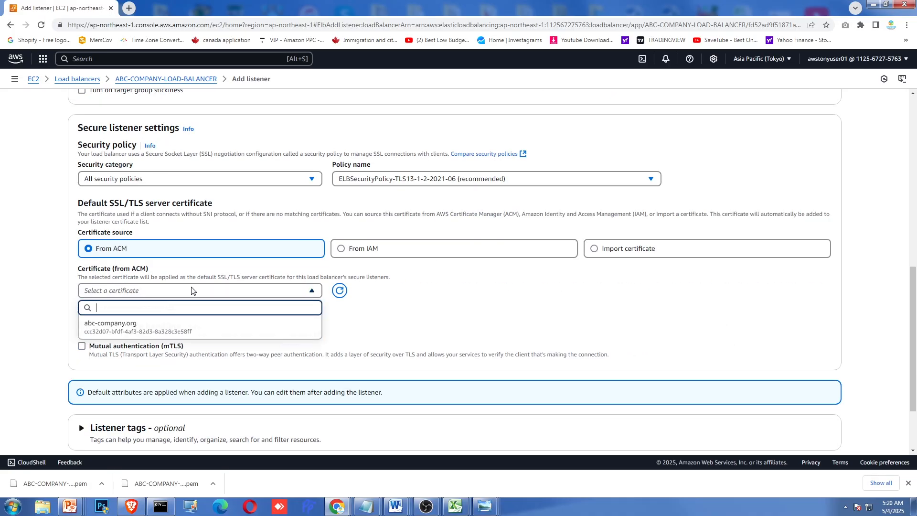
pyautogui.click(135, 335)
pyautogui.scroll(-2, 837, 439)
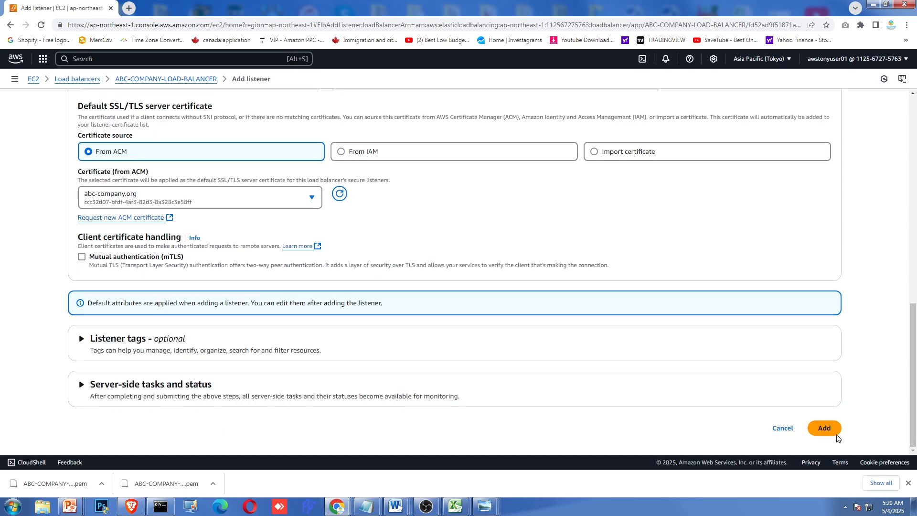
pyautogui.click(823, 428)
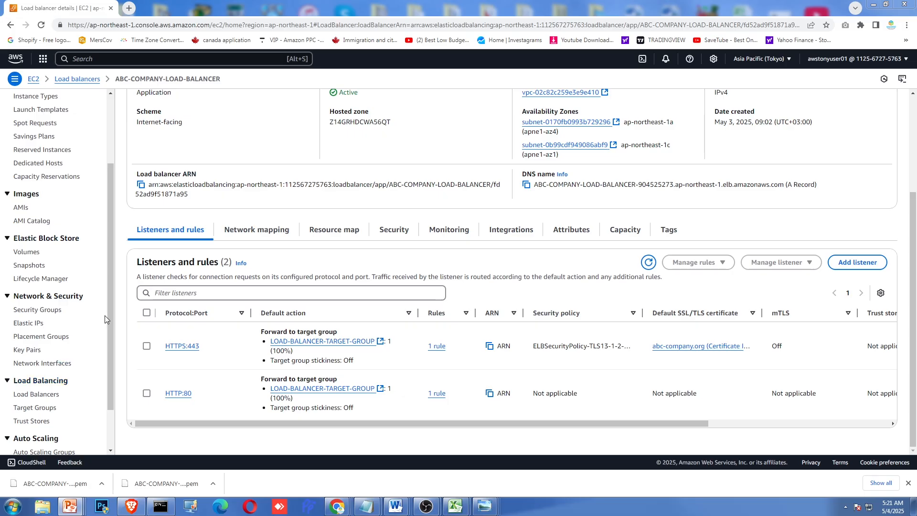
# Step: Open the inbound rules of the LOADBALANCER-SERCURITY-GROUP security group for editing
pyautogui.click(54, 311)
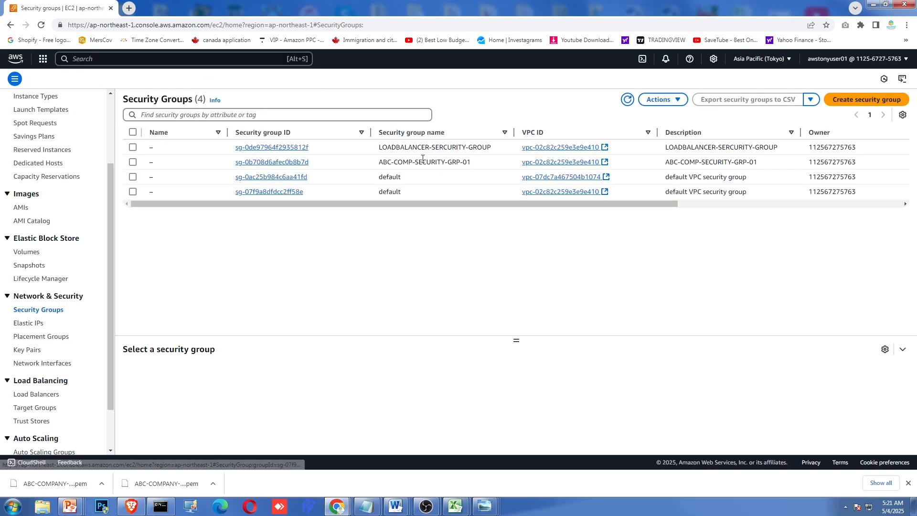
pyautogui.click(279, 148)
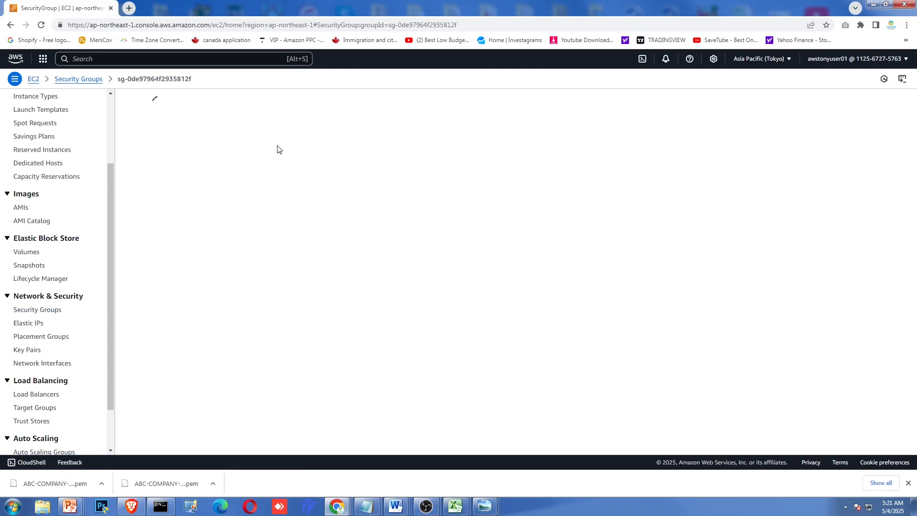
pyautogui.click(855, 245)
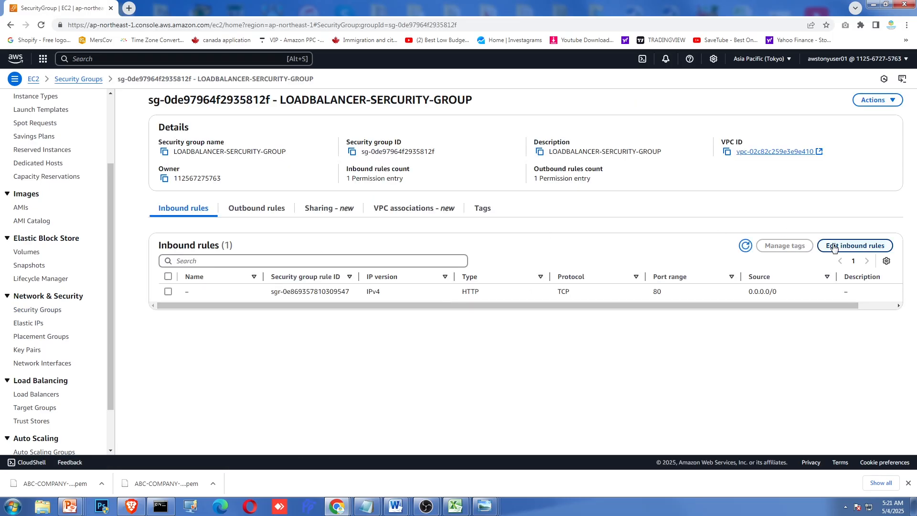
# Step: Add an inbound rule of type HTTPS with source 0.0.0.0/0 to the load balancer's security group
pyautogui.click(113, 206)
pyautogui.click(282, 201)
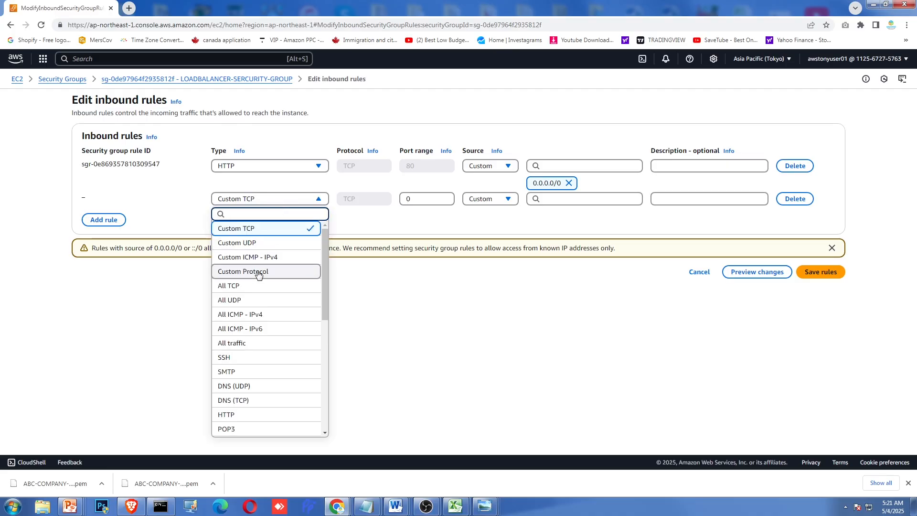
pyautogui.scroll(-2, 247, 421)
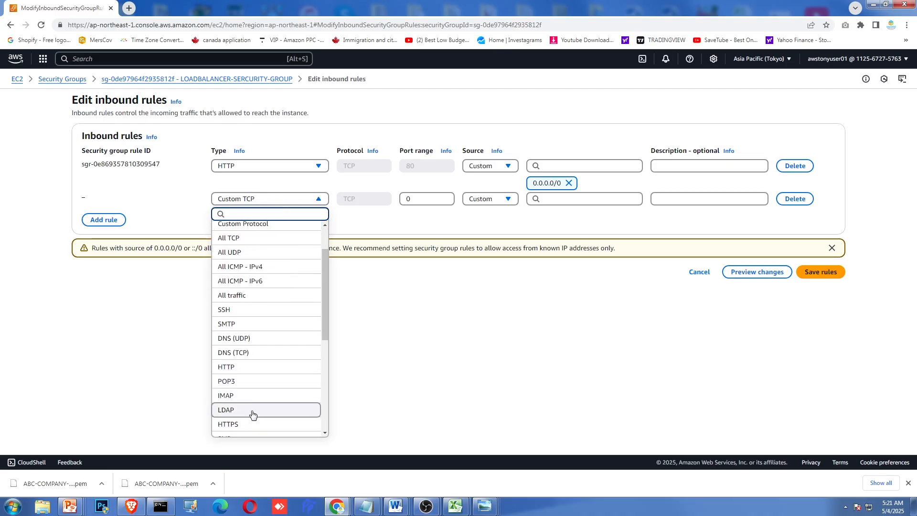
pyautogui.click(250, 428)
pyautogui.click(568, 200)
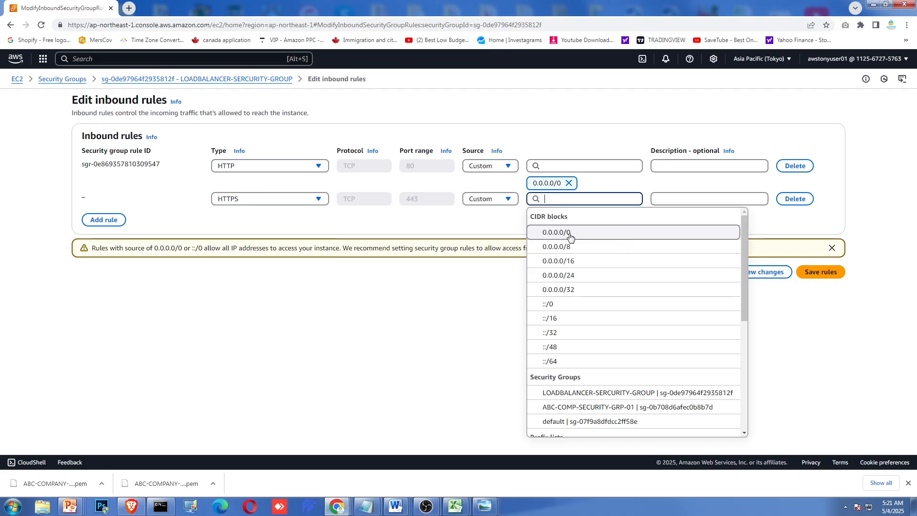
pyautogui.click(569, 231)
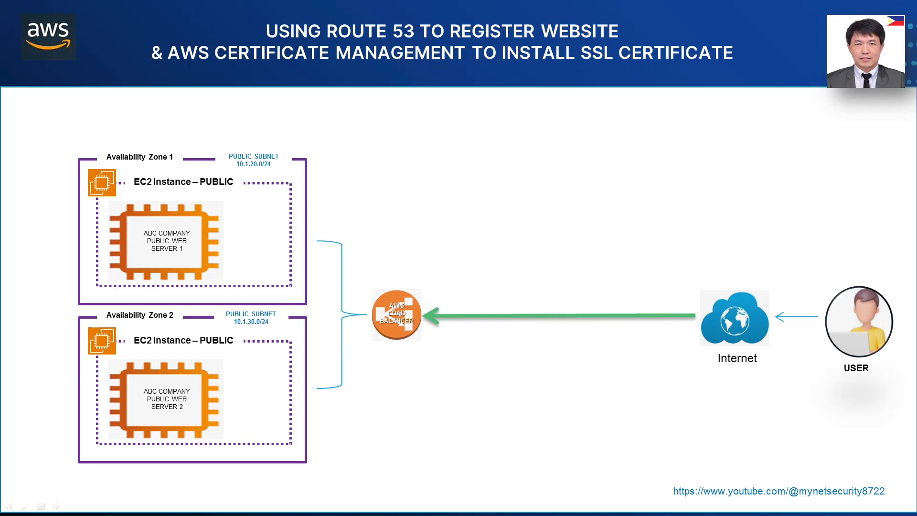
pyautogui.click(536, 210)
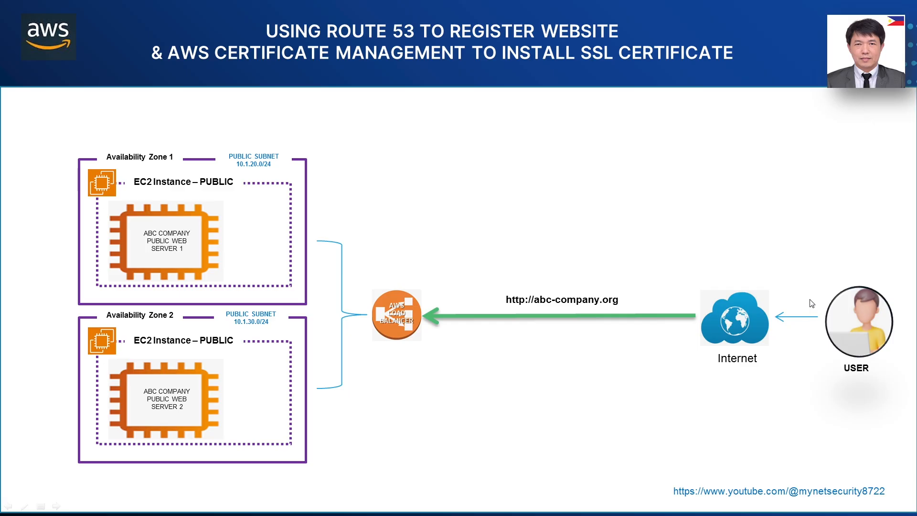
pyautogui.click(583, 248)
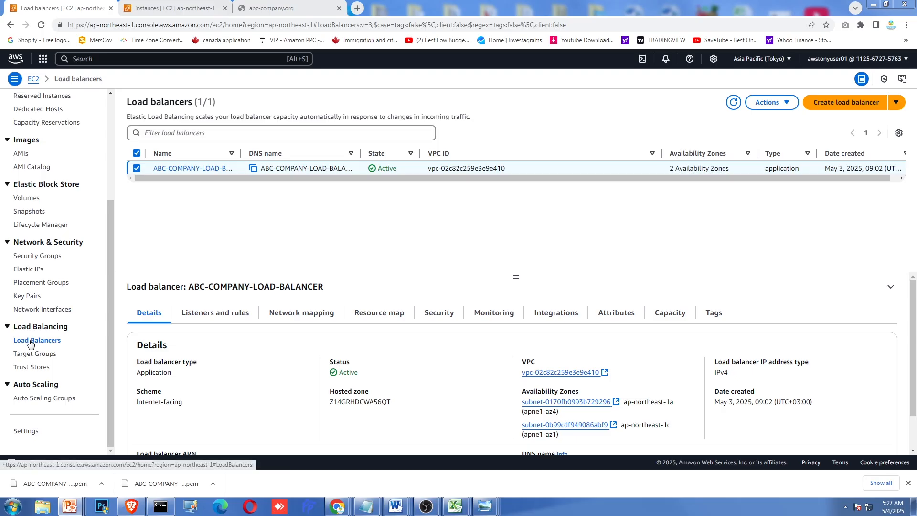
# Step: Open the default rule of ABC-COMPANY-LOAD-BALANCER's HTTP:80 listener for editing
pyautogui.click(187, 169)
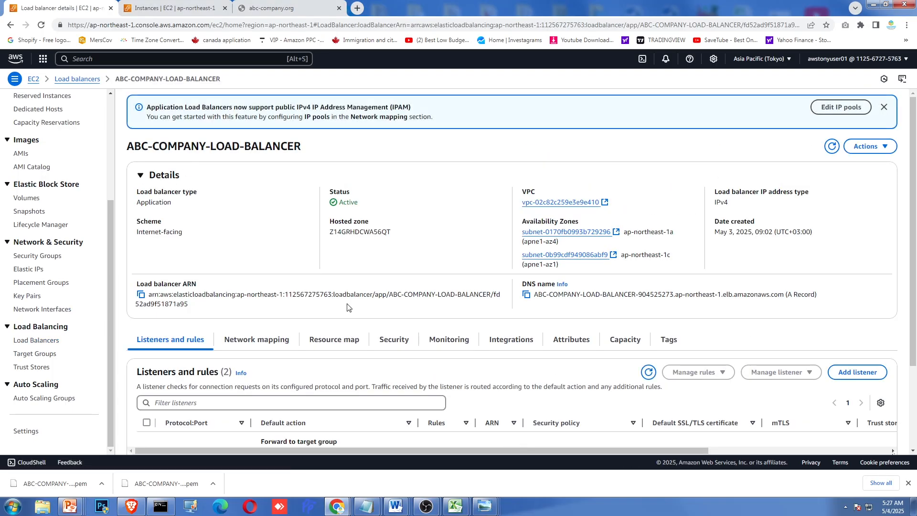
pyautogui.scroll(-2, 352, 307)
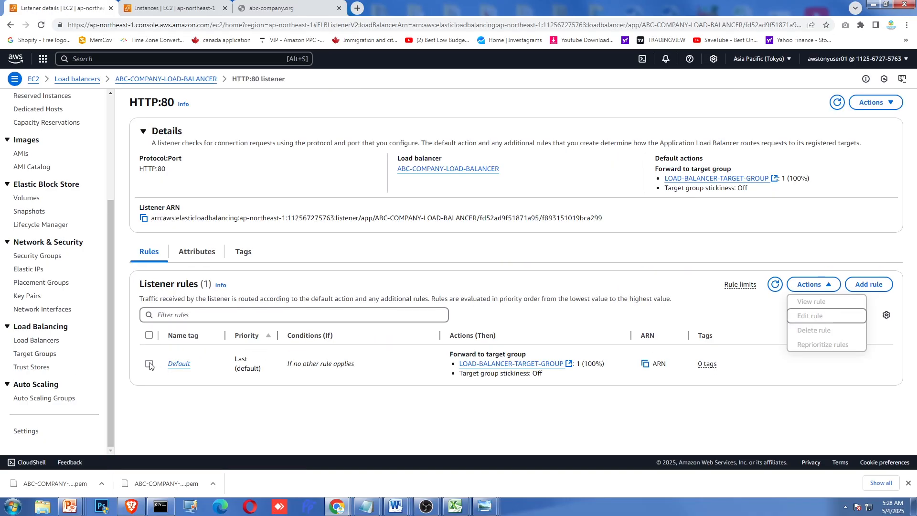
pyautogui.click(149, 363)
pyautogui.click(832, 285)
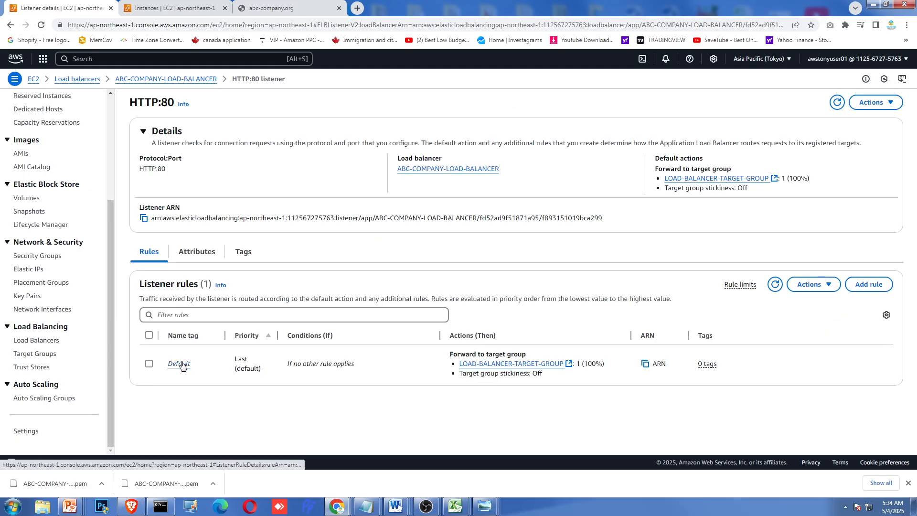
pyautogui.click(180, 364)
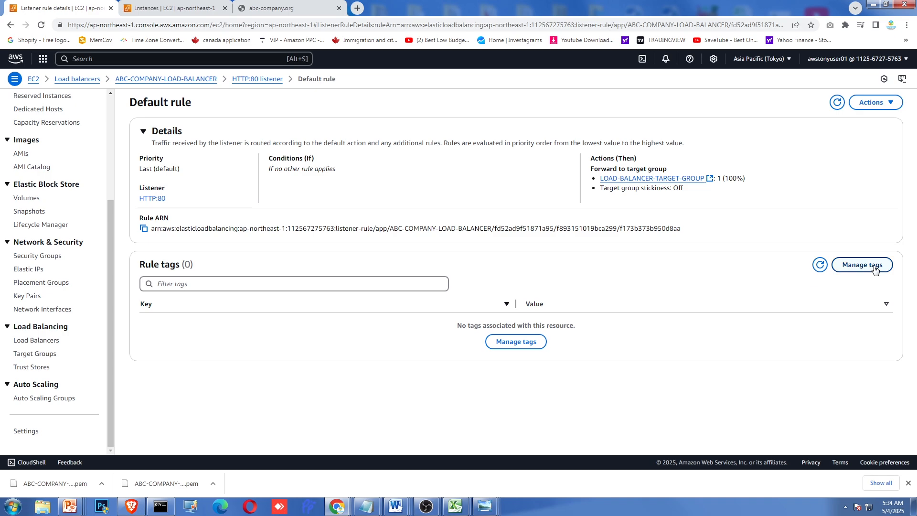
pyautogui.click(880, 102)
pyautogui.click(870, 122)
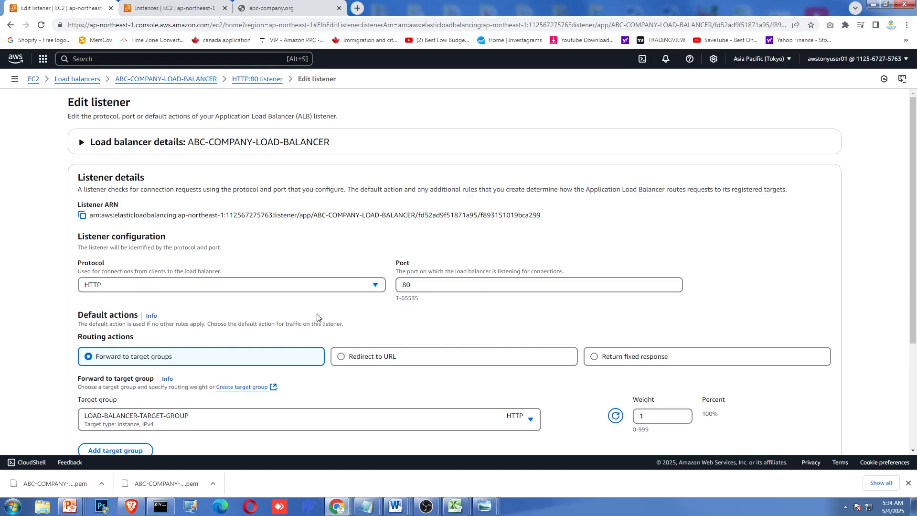
# Step: Change the HTTP:80 listener's default action to a URL redirect to HTTPS on port 443 and save the changes
pyautogui.click(341, 357)
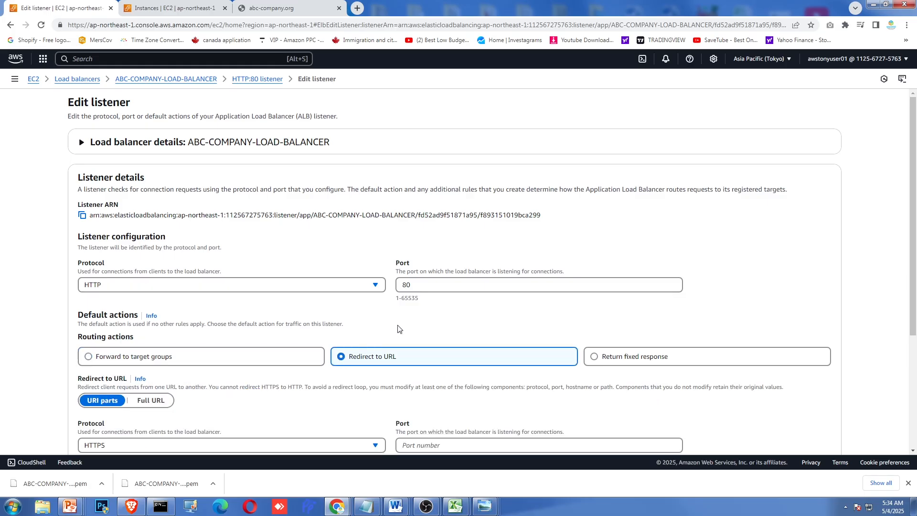
pyautogui.scroll(-3, 400, 328)
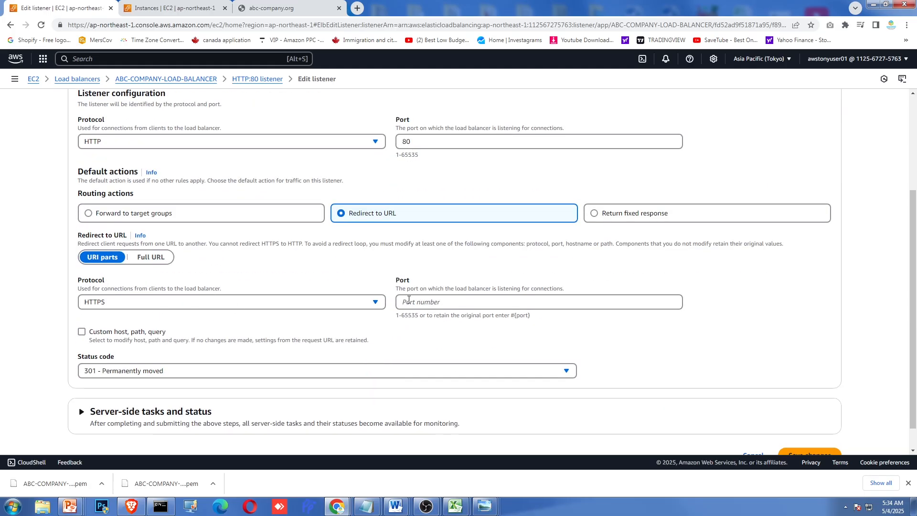
pyautogui.click(408, 301)
pyautogui.write('443')
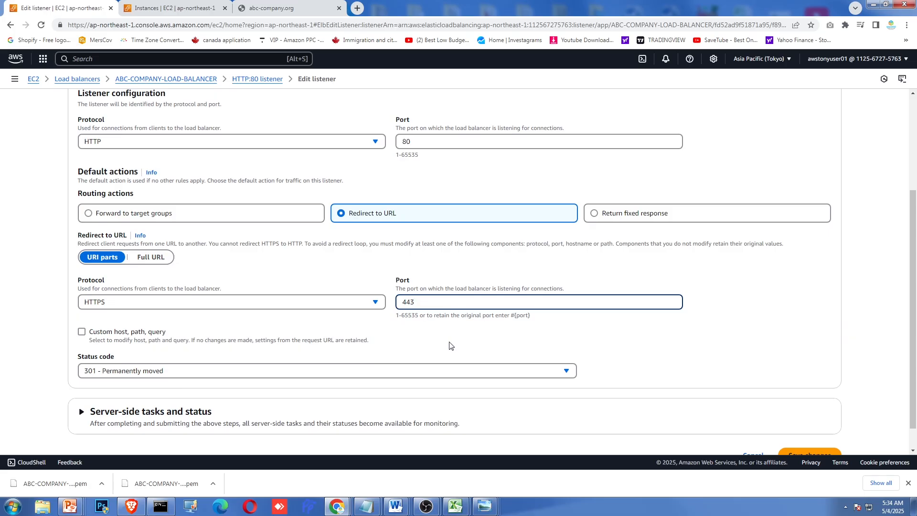
pyautogui.click(451, 346)
pyautogui.scroll(-1, 317, 385)
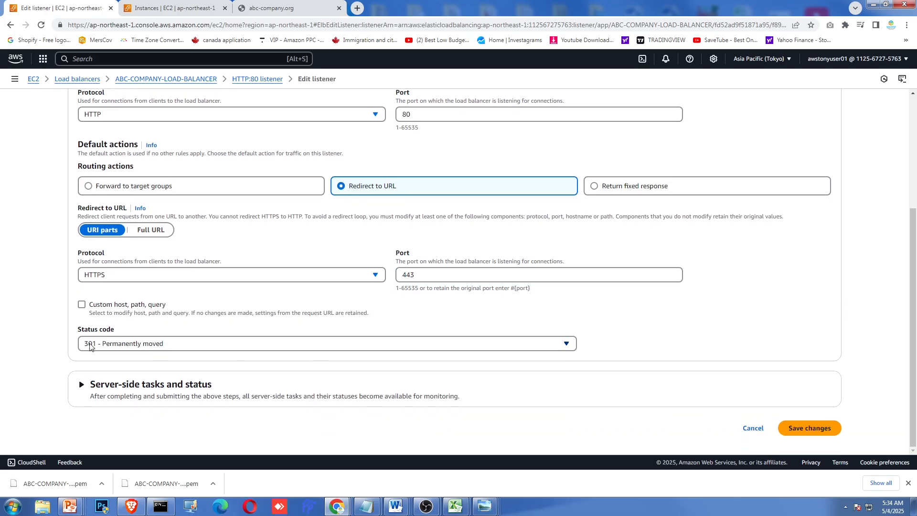
pyautogui.click(810, 428)
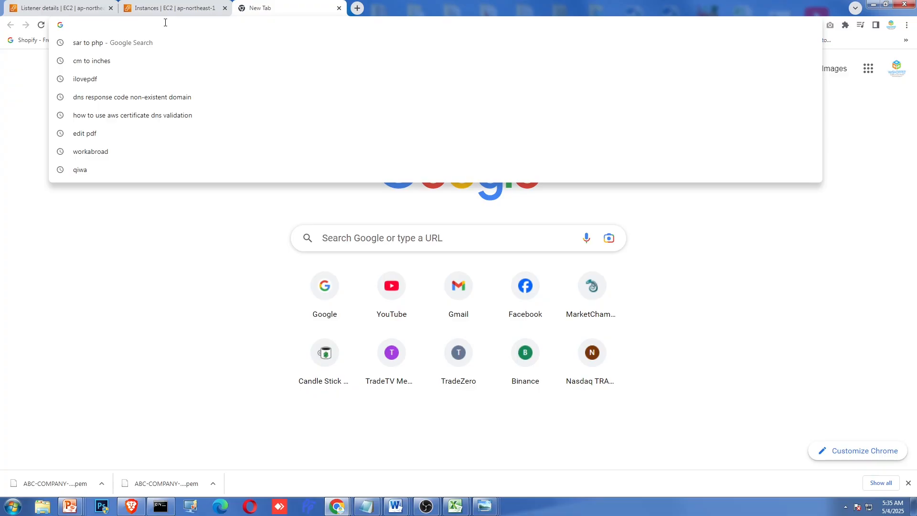
pyautogui.write('https://abc-company.org/')
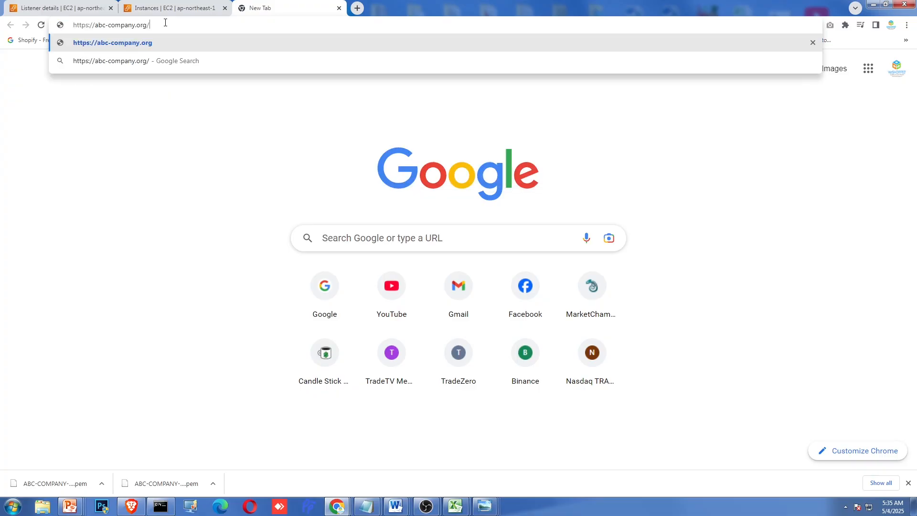
pyautogui.press('BackSpace')
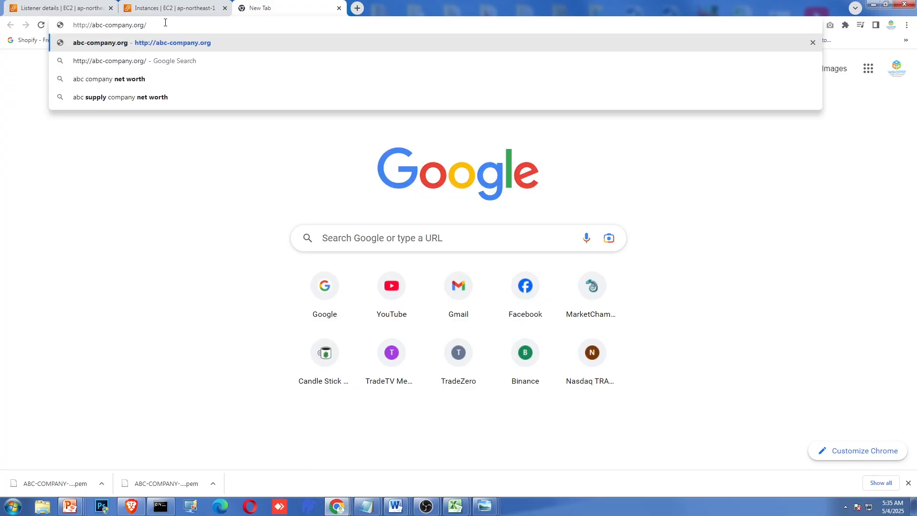
pyautogui.press('Return')
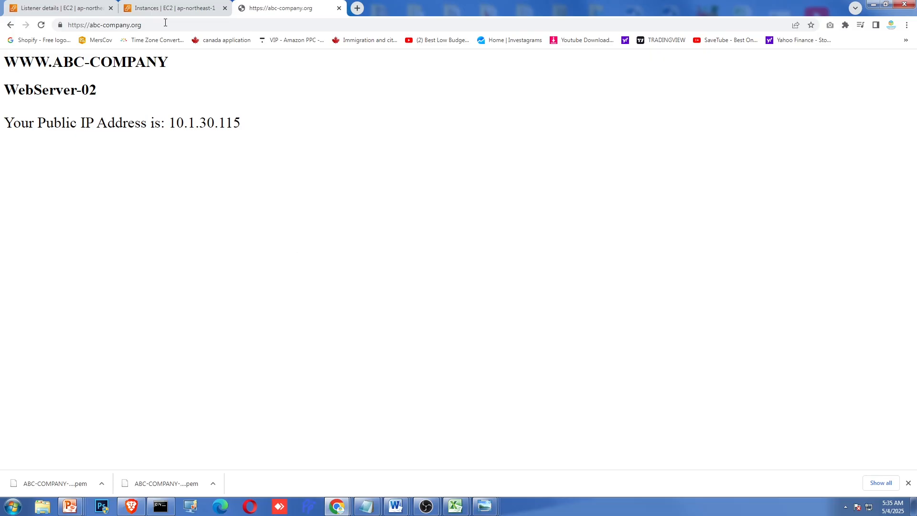
pyautogui.moveTo(69, 27); pyautogui.dragTo(84, 26)
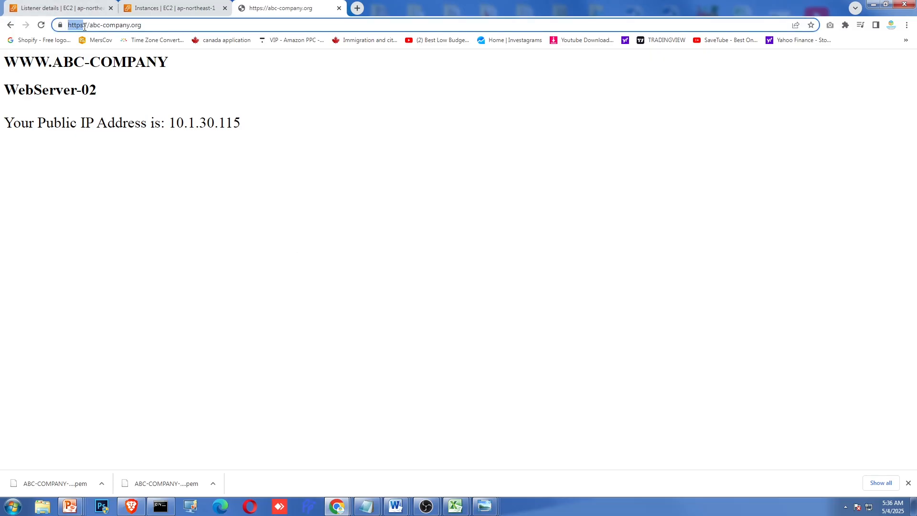
pyautogui.click(290, 84)
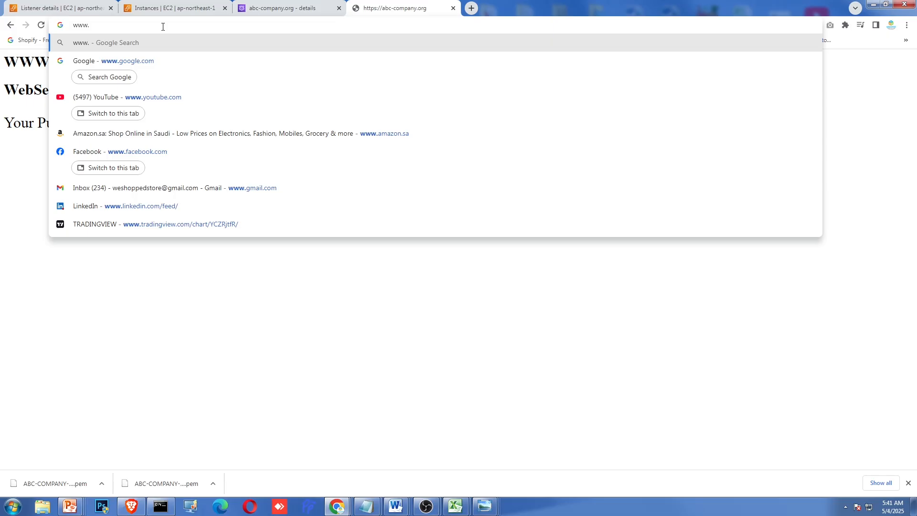
pyautogui.write('abc-compn')
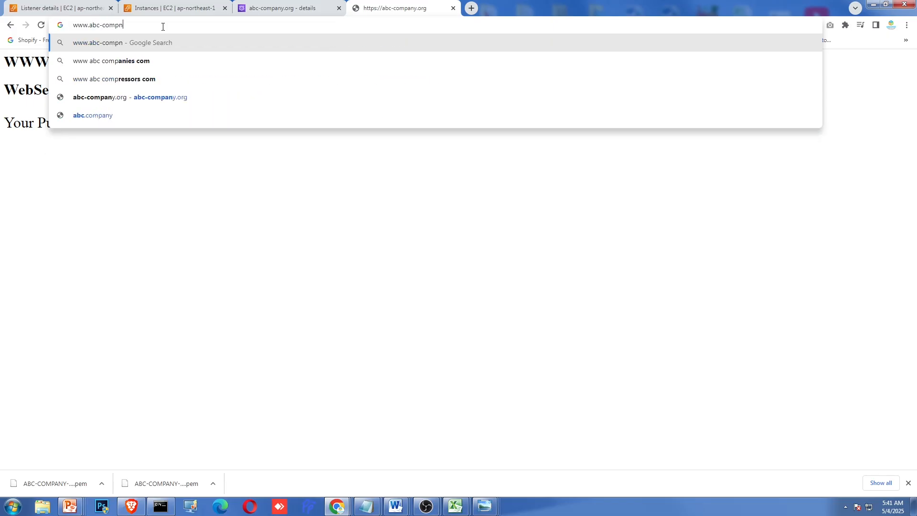
pyautogui.press('BackSpace')
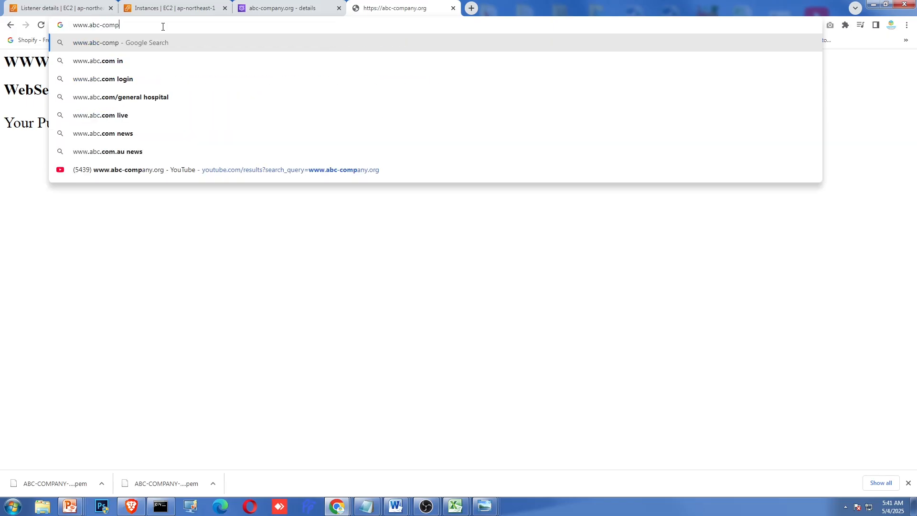
pyautogui.write('any.org')
pyautogui.press('Return')
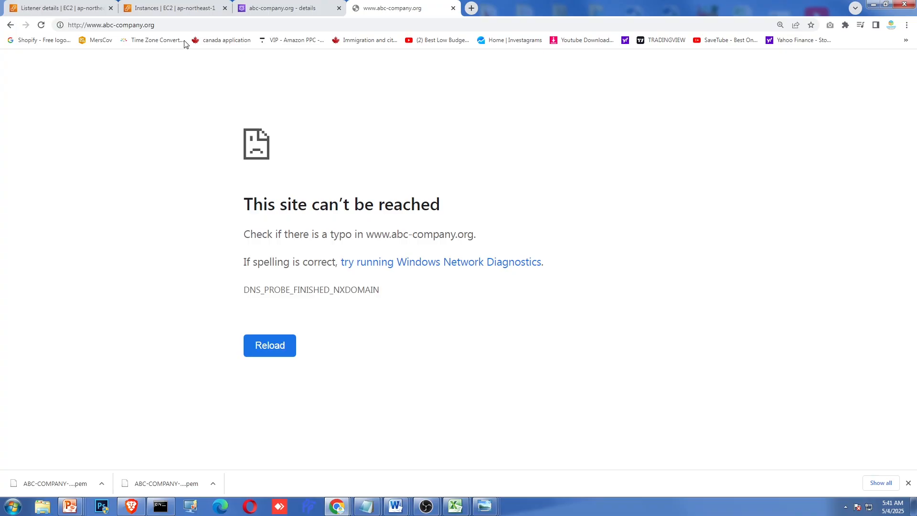
# Step: Open the records of the abc-company.org hosted zone from the Route 53 dashboard
pyautogui.click(275, 11)
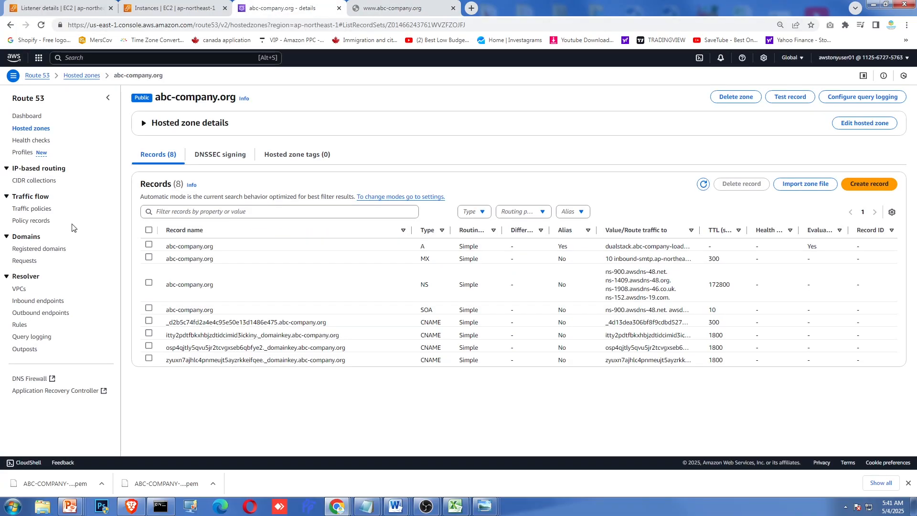
pyautogui.click(38, 78)
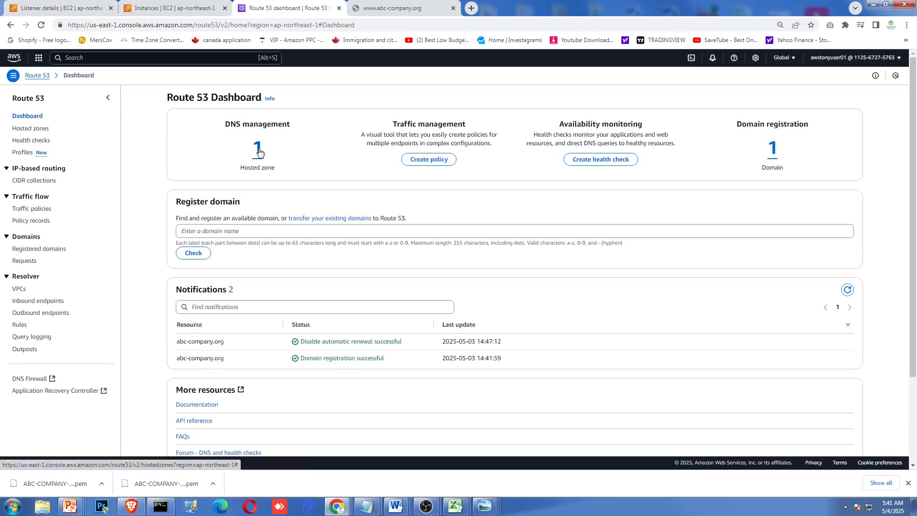
pyautogui.click(259, 152)
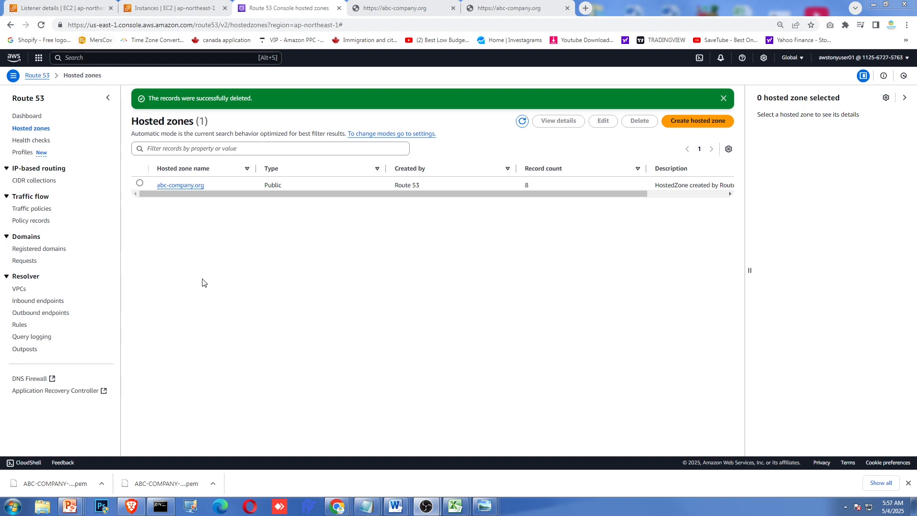
pyautogui.click(179, 185)
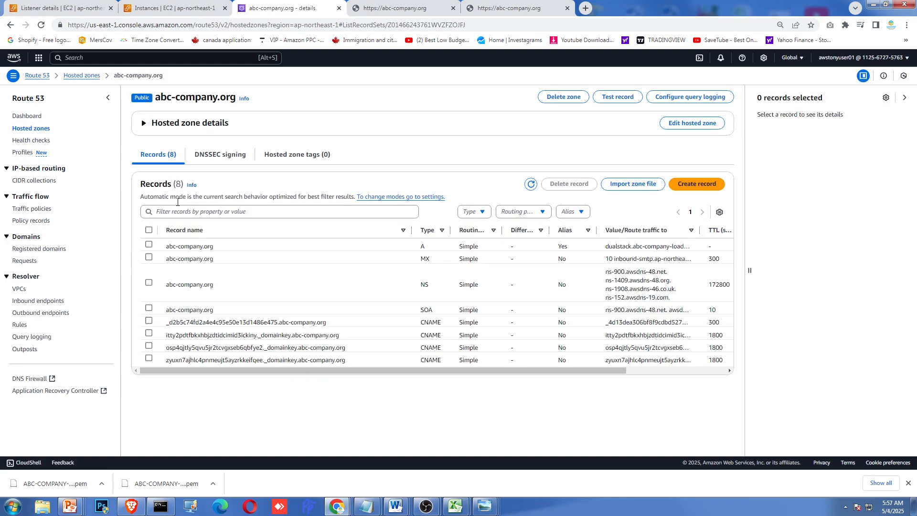
# Step: Create a CNAME record named www in the hosted zone with value abc-company.org and a TTL of 10 seconds
pyautogui.click(697, 186)
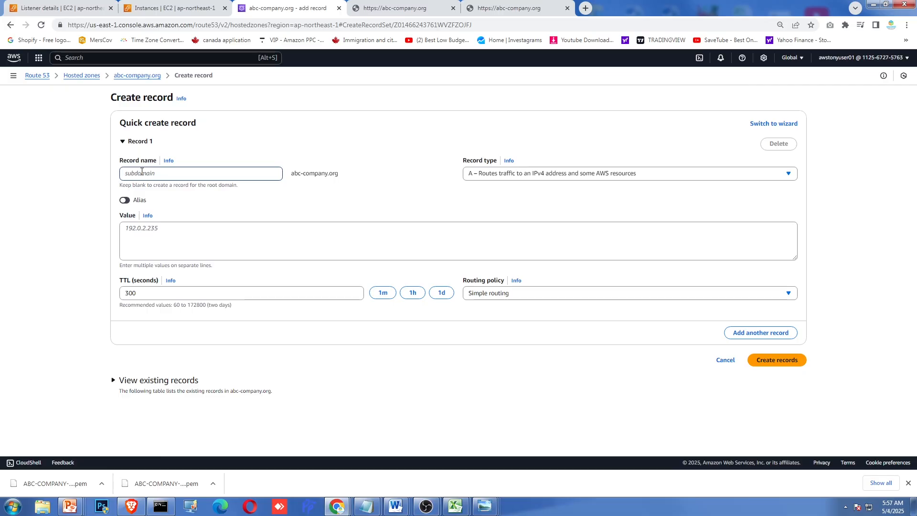
pyautogui.write('www')
pyautogui.click(134, 230)
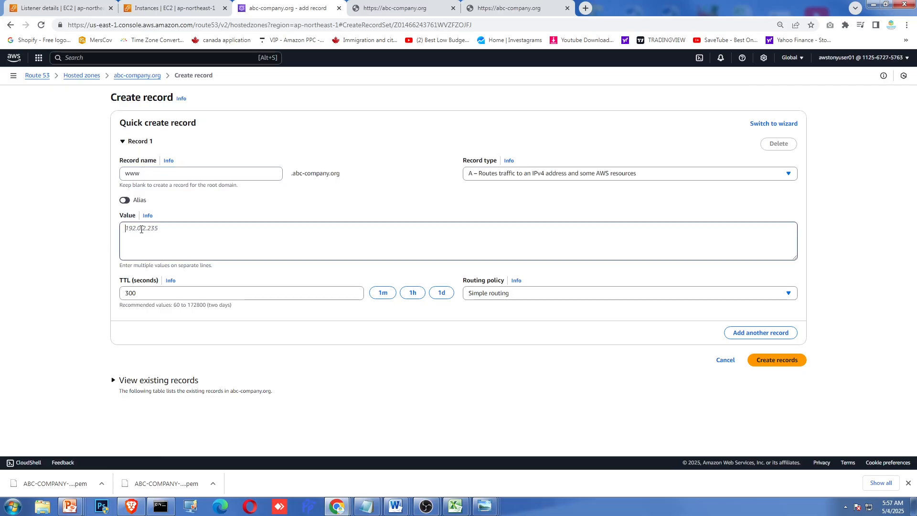
pyautogui.click(674, 174)
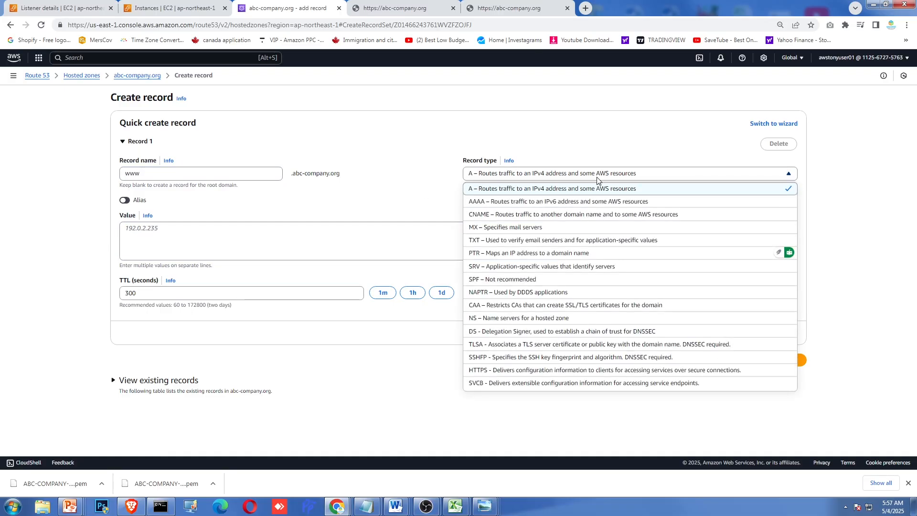
pyautogui.click(517, 214)
pyautogui.click(135, 227)
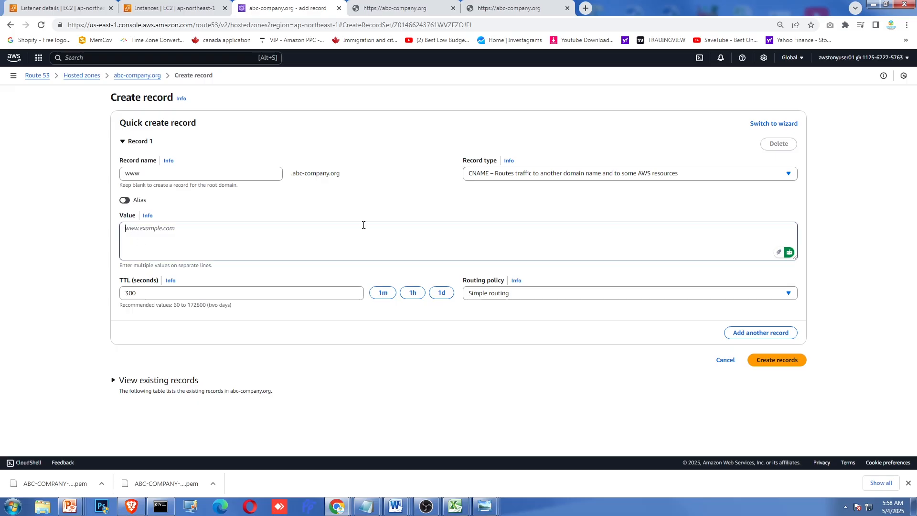
pyautogui.write('abc-company.org')
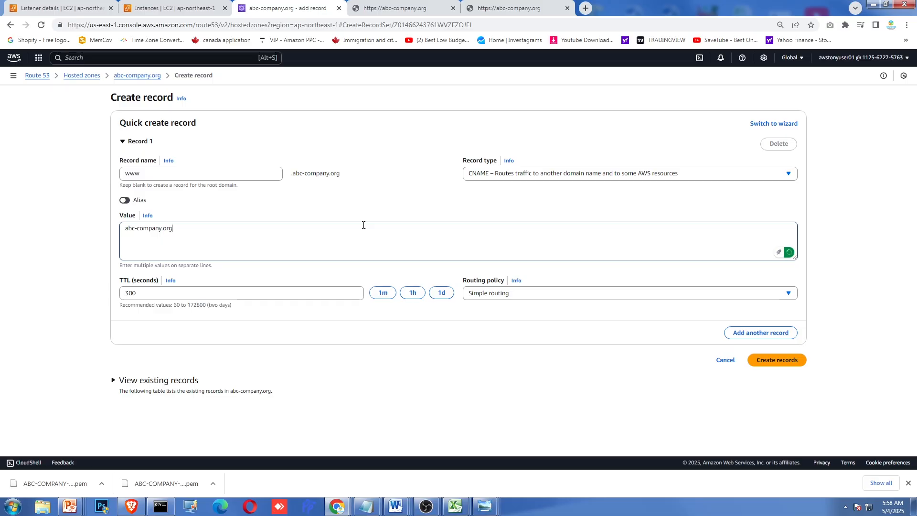
pyautogui.press('Tab')
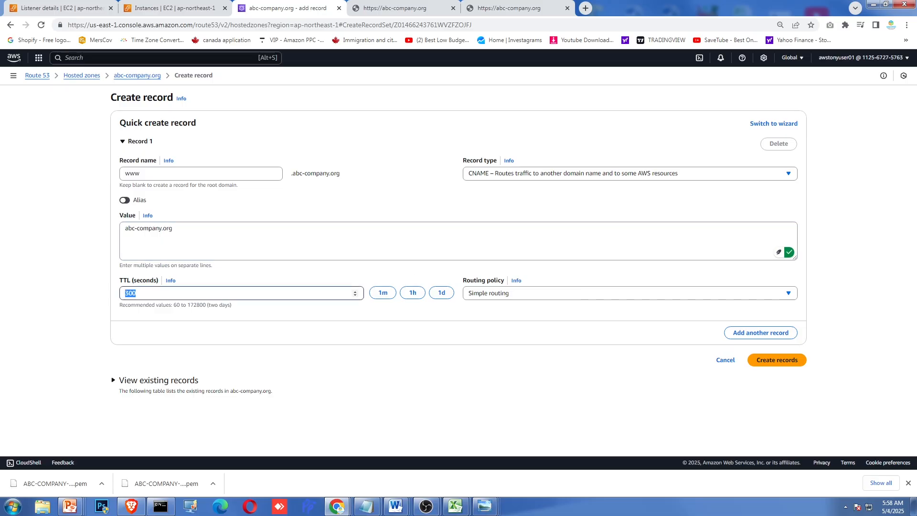
pyautogui.write('10')
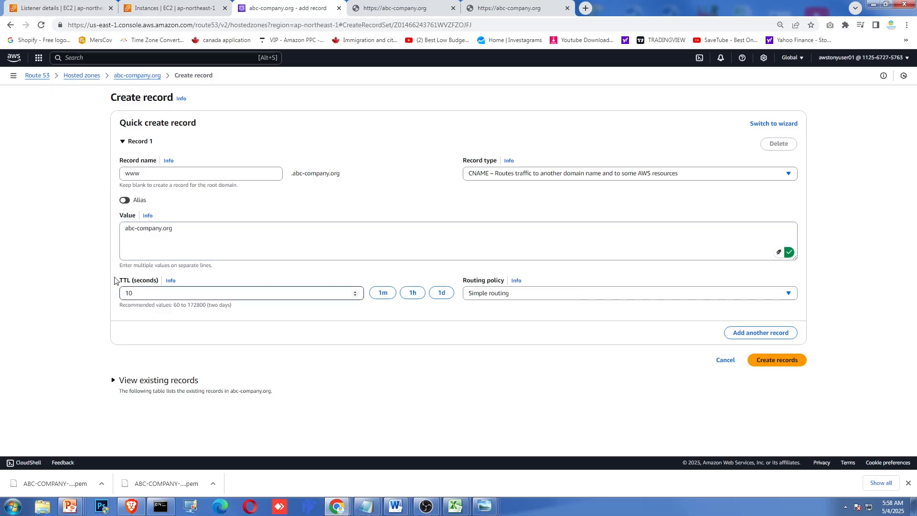
pyautogui.click(765, 362)
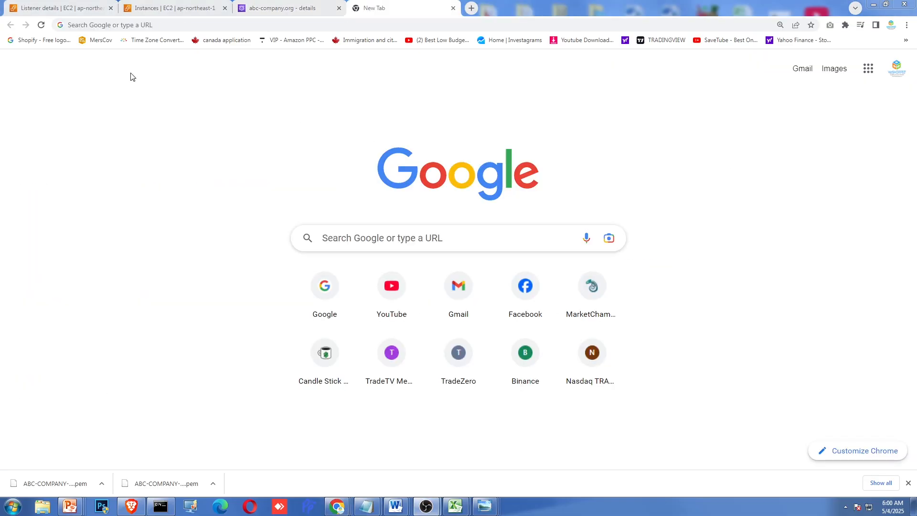
pyautogui.click(154, 25)
pyautogui.write('www.abc-company.org')
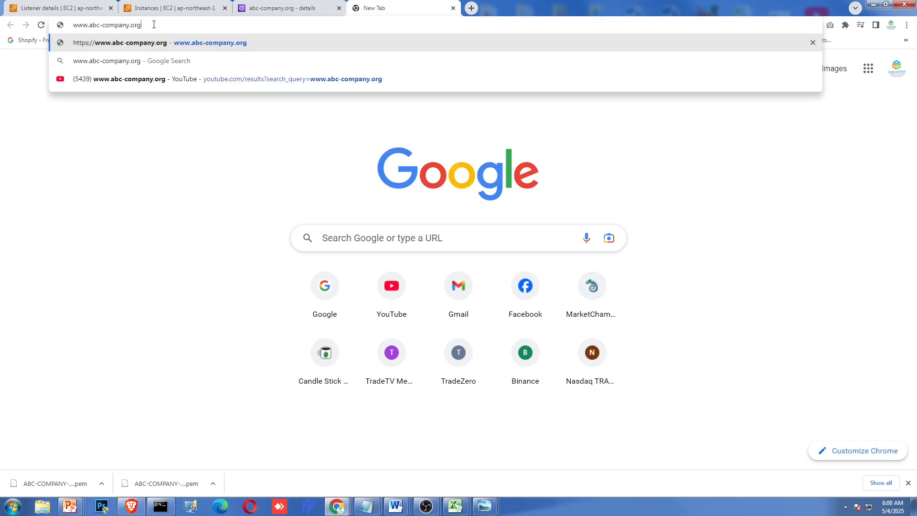
pyautogui.press('Return')
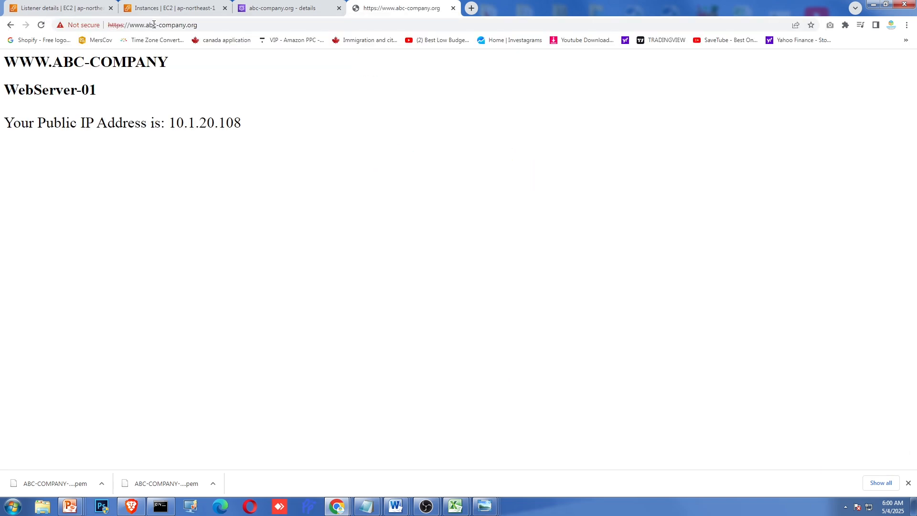
# Step: Return to the AWS console page of the hosted zone and open Certificate Manager through a service search
pyautogui.click(294, 10)
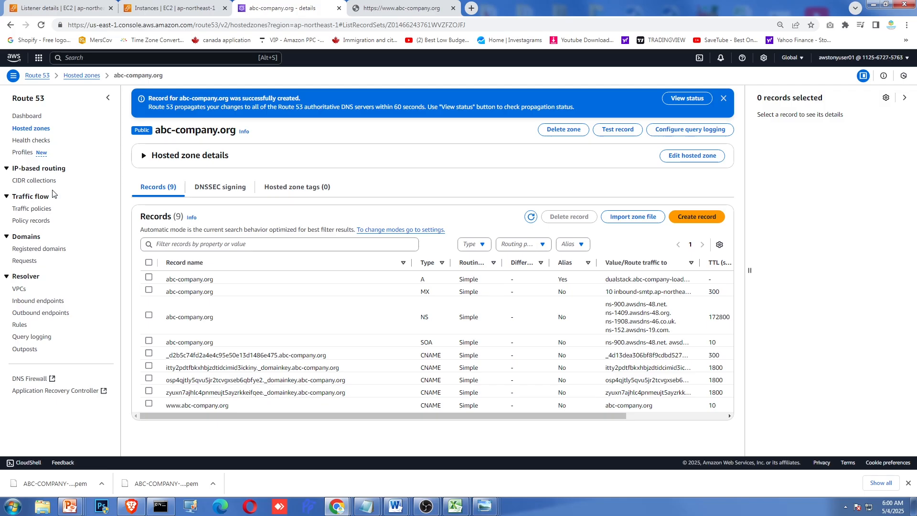
pyautogui.click(94, 58)
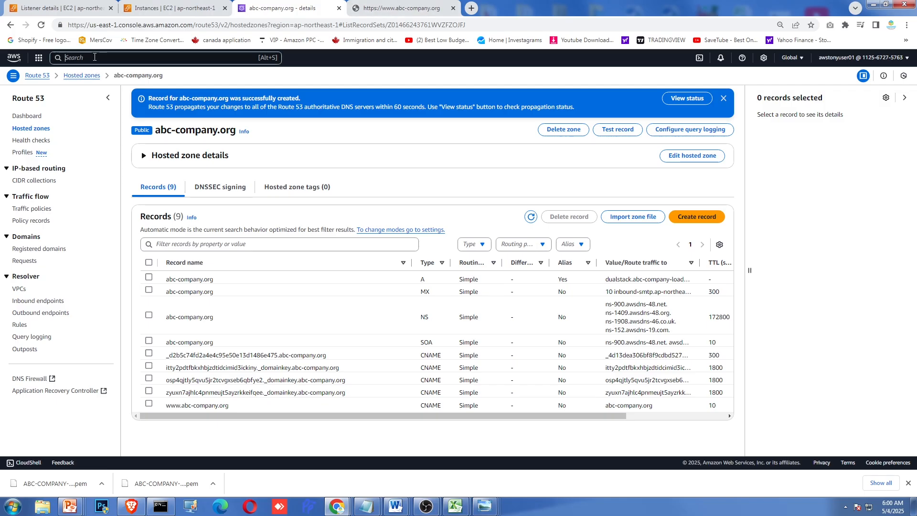
pyautogui.write('cer')
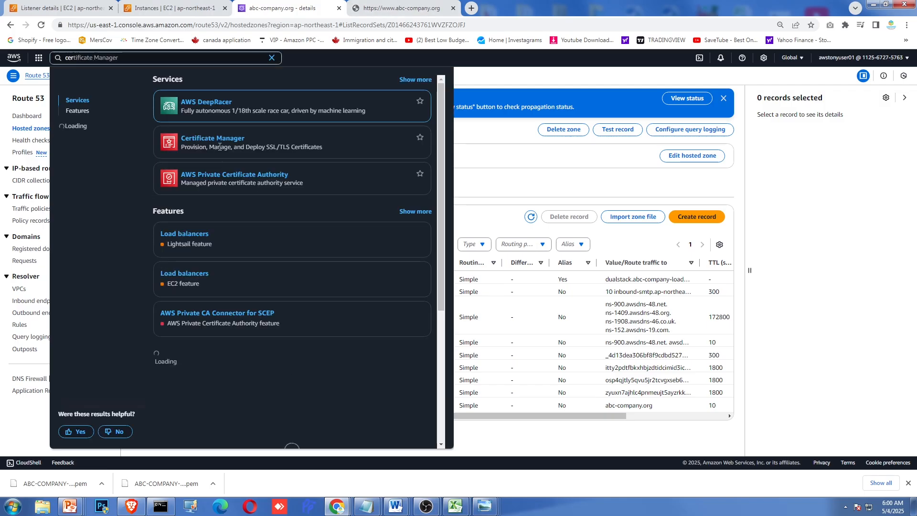
pyautogui.click(220, 143)
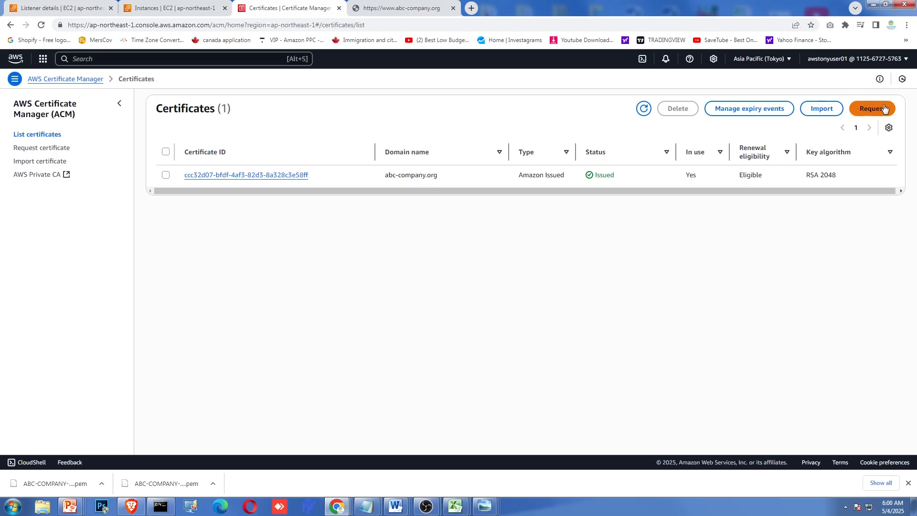
# Step: Request a public certificate for *.abc-company.org with DNS validation and the RSA 2048 key algorithm
pyautogui.click(872, 109)
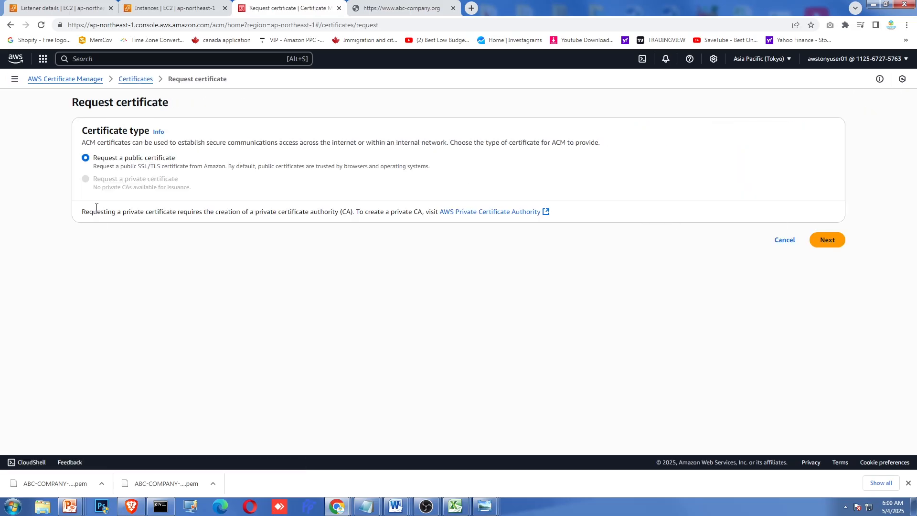
pyautogui.click(827, 240)
pyautogui.click(121, 127)
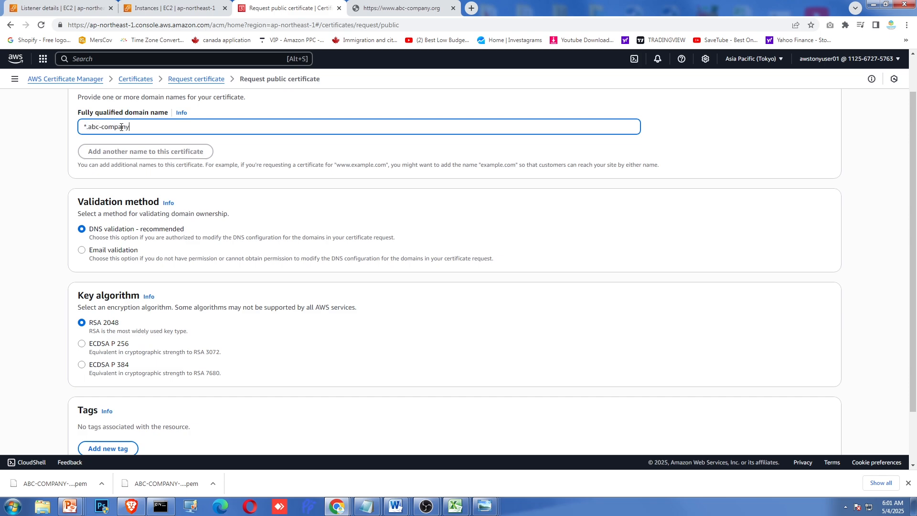
pyautogui.write('org')
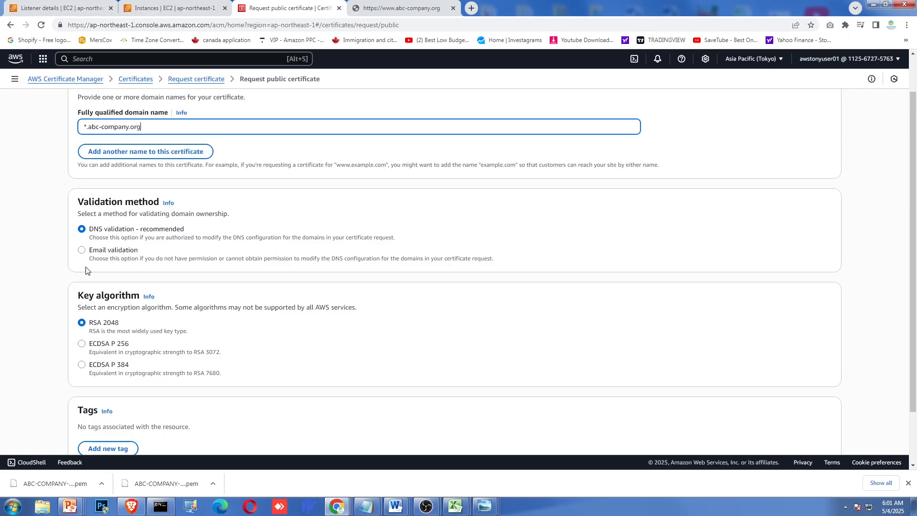
pyautogui.scroll(-2, 352, 341)
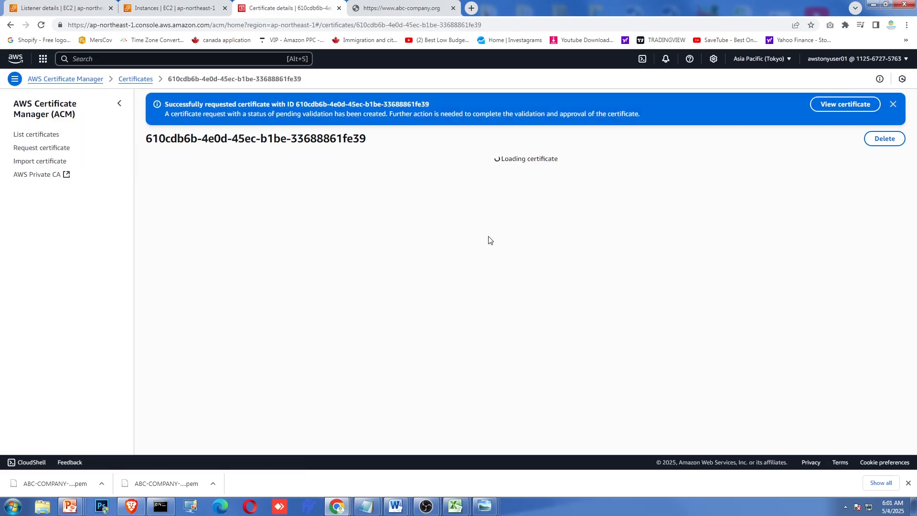
# Step: Return to the certificates list and check the status of the *.abc-company.org certificate
pyautogui.click(848, 106)
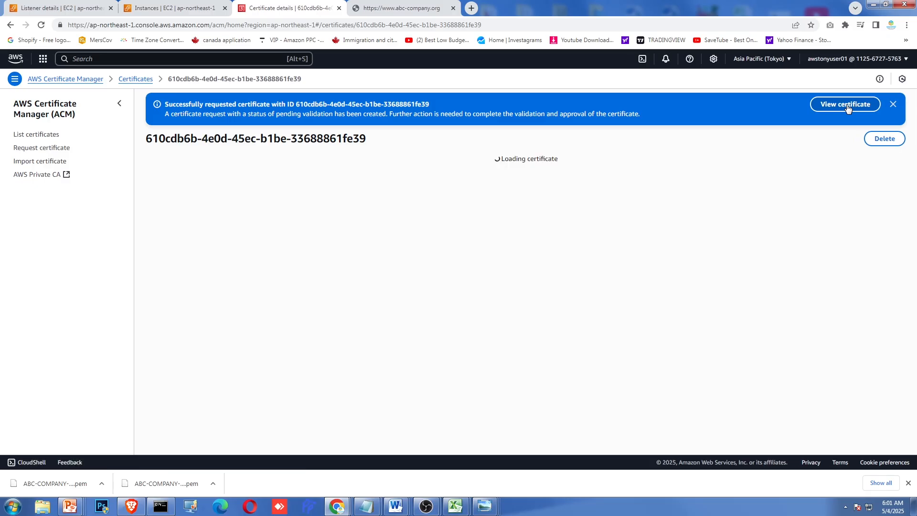
pyautogui.click(45, 147)
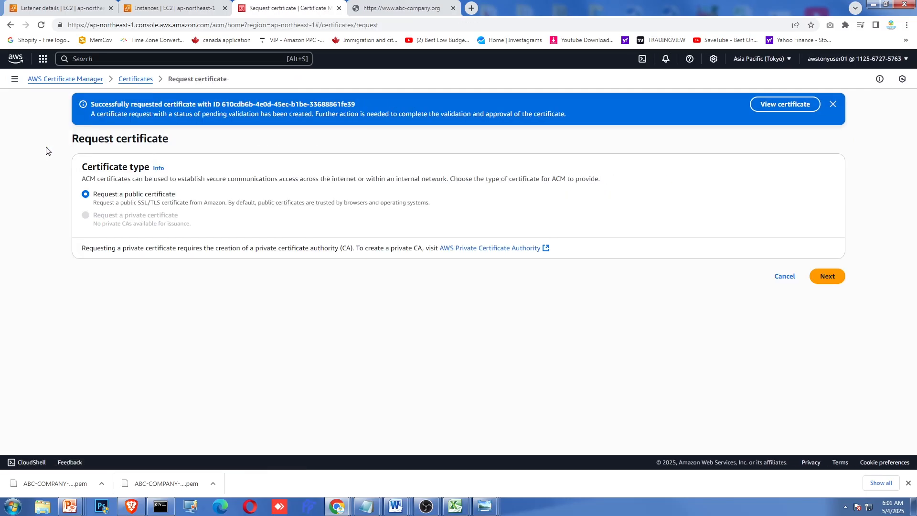
pyautogui.click(136, 78)
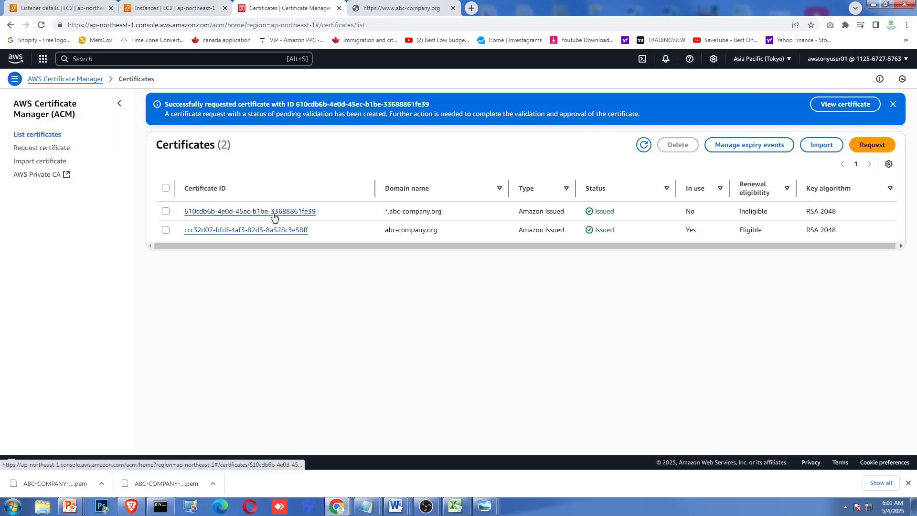
pyautogui.doubleClick(611, 212)
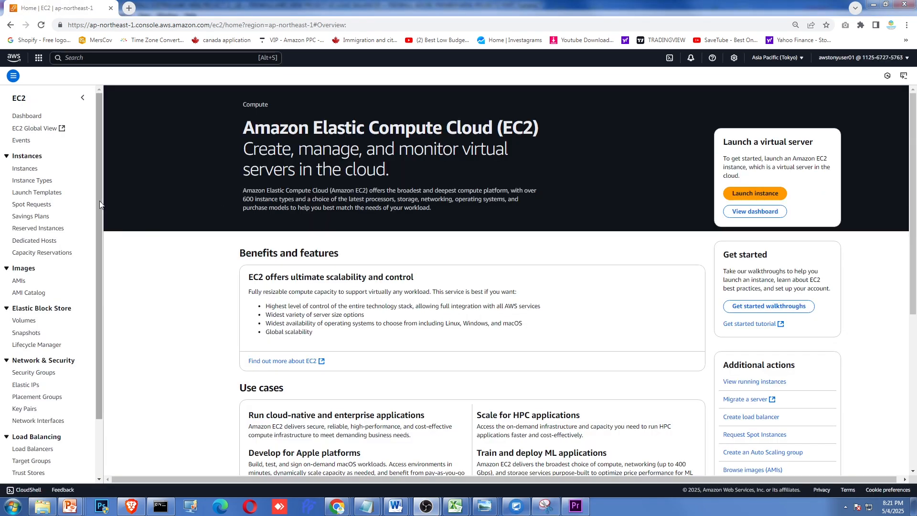
# Step: Review the certificates of the HTTPS:443 listener on ABC-COMPANY-LOAD-BALANCER and open the form for adding a certificate
pyautogui.moveTo(99, 201); pyautogui.dragTo(100, 256)
pyautogui.click(47, 383)
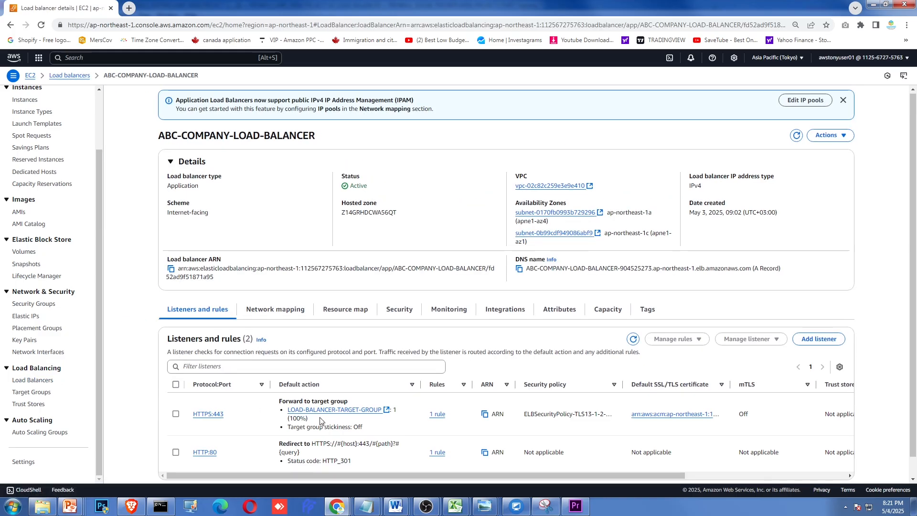
pyautogui.scroll(-1, 258, 415)
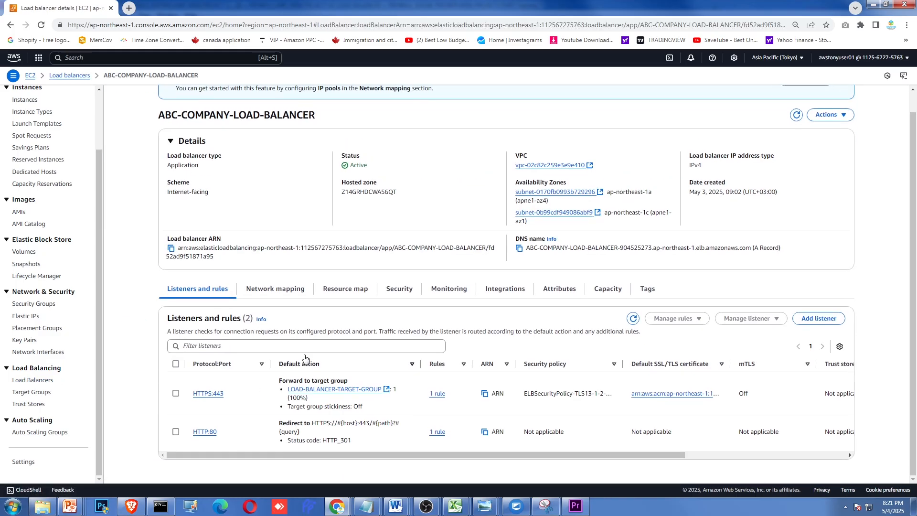
pyautogui.click(213, 392)
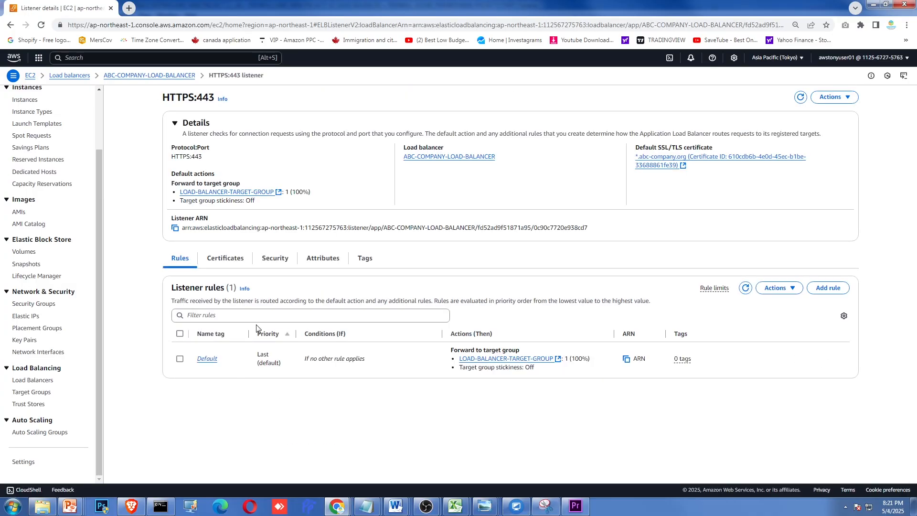
pyautogui.click(234, 261)
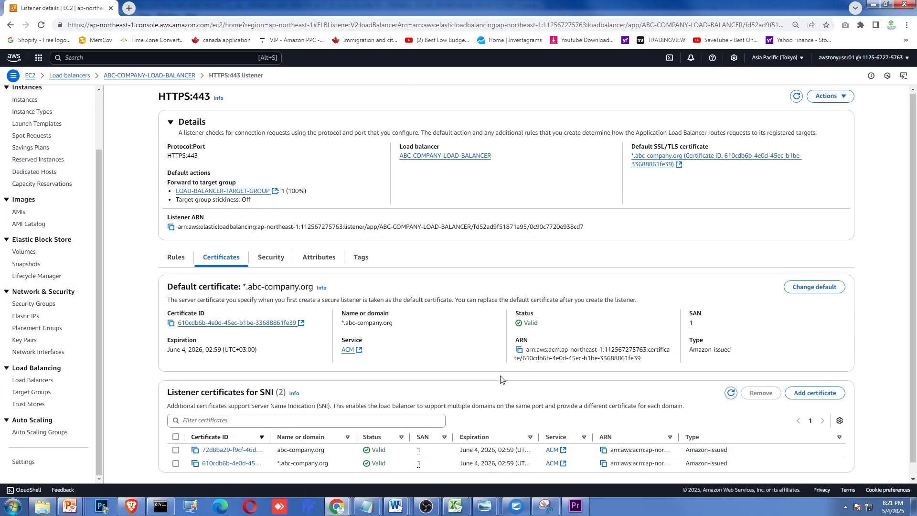
pyautogui.scroll(-1, 507, 380)
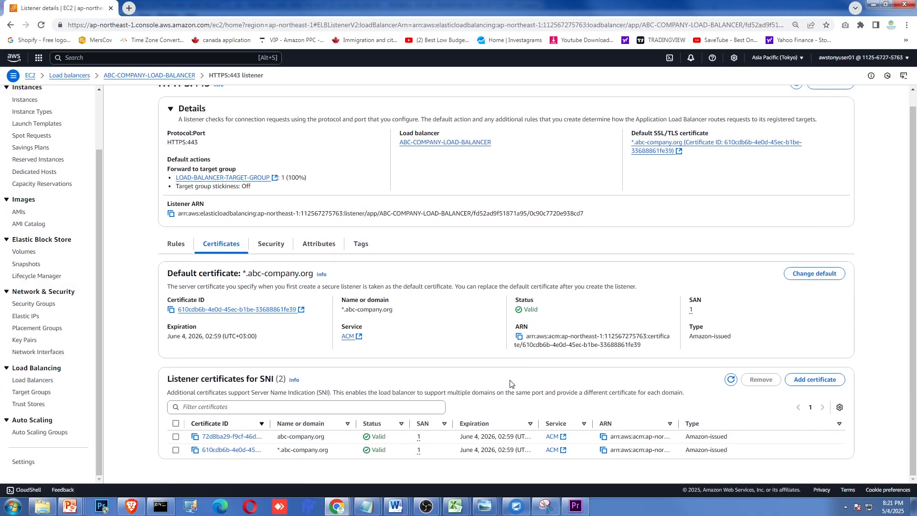
pyautogui.click(815, 380)
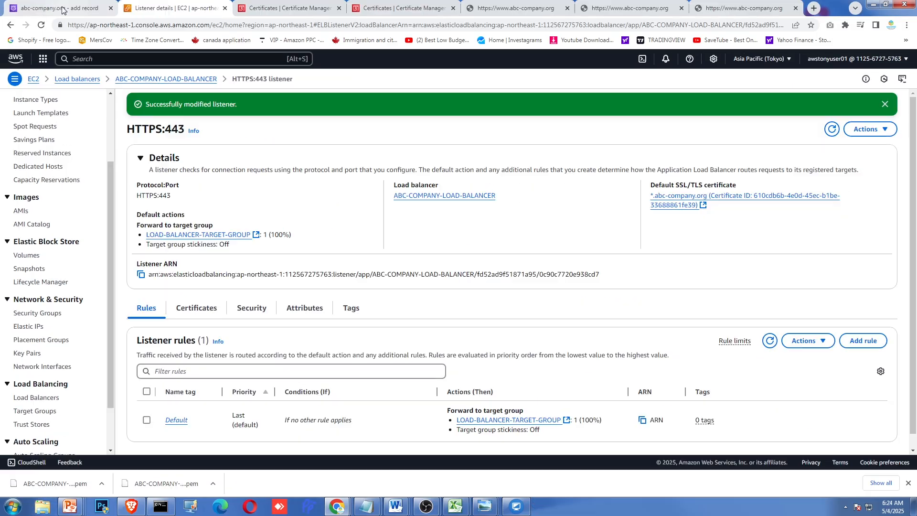
# Step: Open the abc-company.org hosted zone's records and examine the www record's name, type and value
pyautogui.click(62, 8)
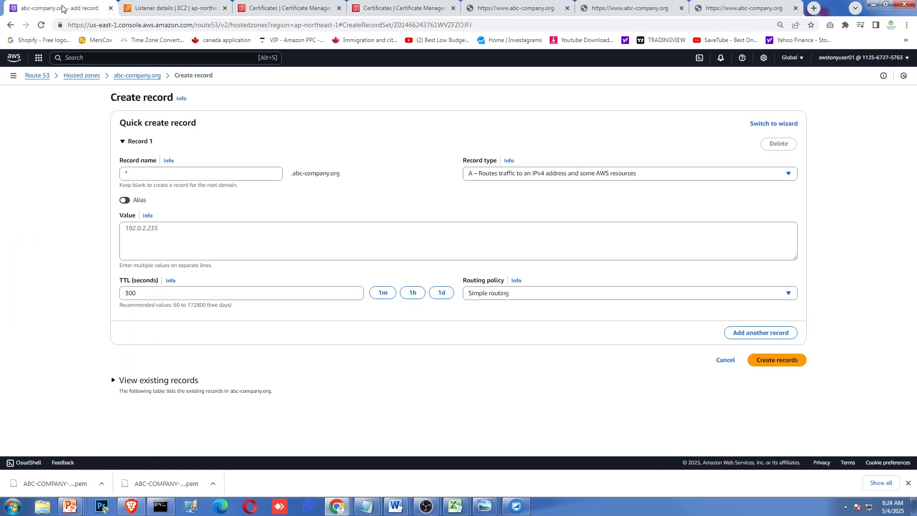
pyautogui.click(140, 77)
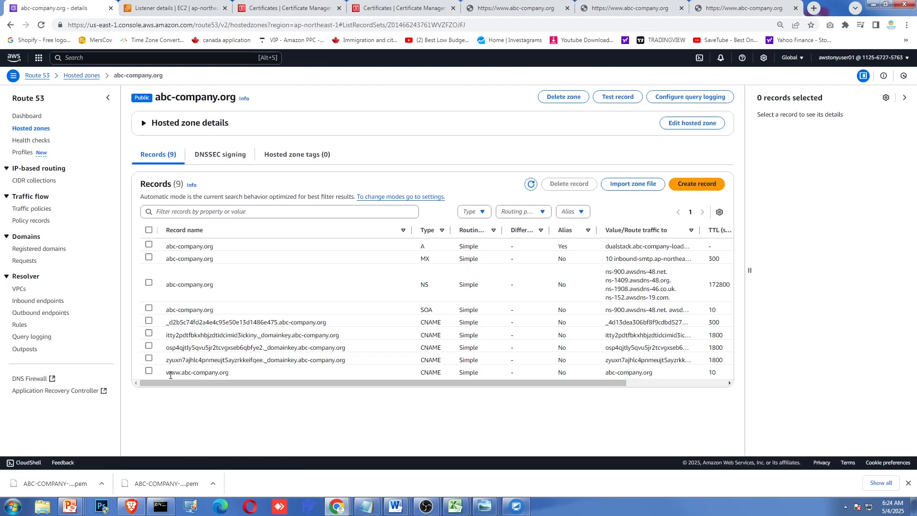
pyautogui.click(149, 372)
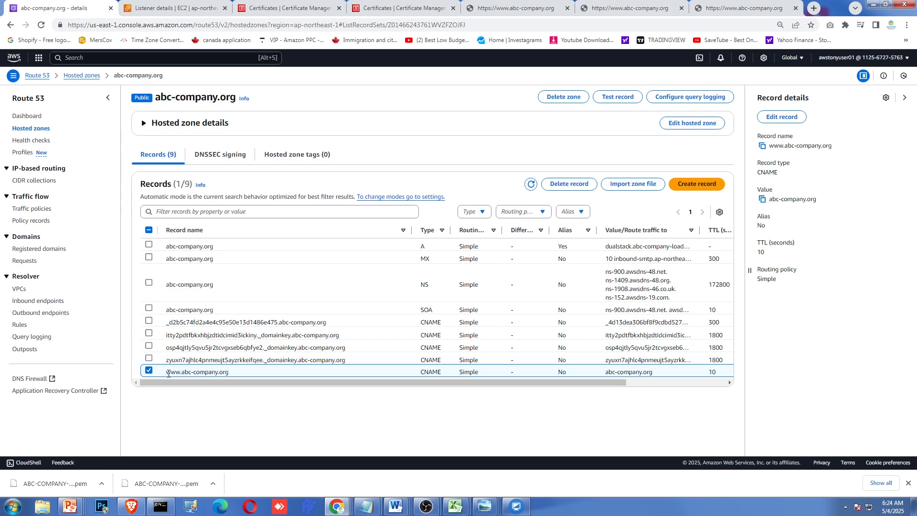
pyautogui.moveTo(168, 373); pyautogui.dragTo(234, 378)
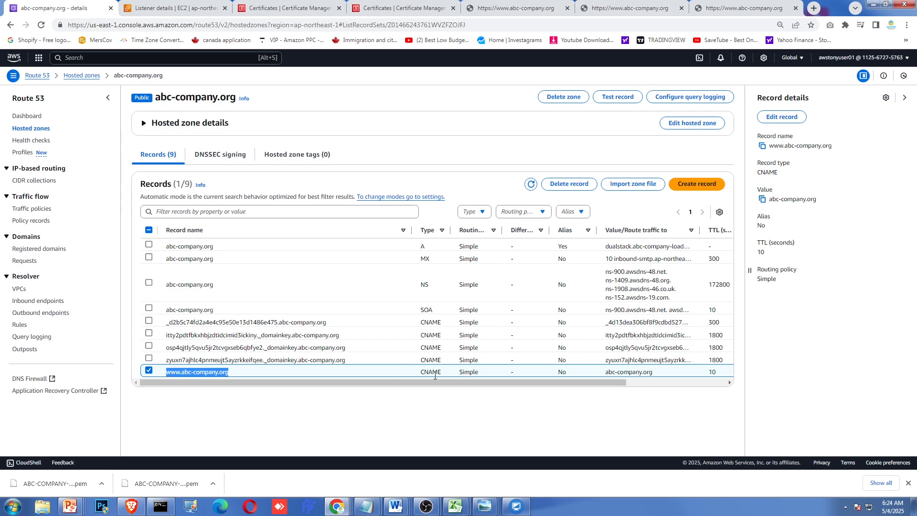
pyautogui.moveTo(426, 372); pyautogui.dragTo(444, 372)
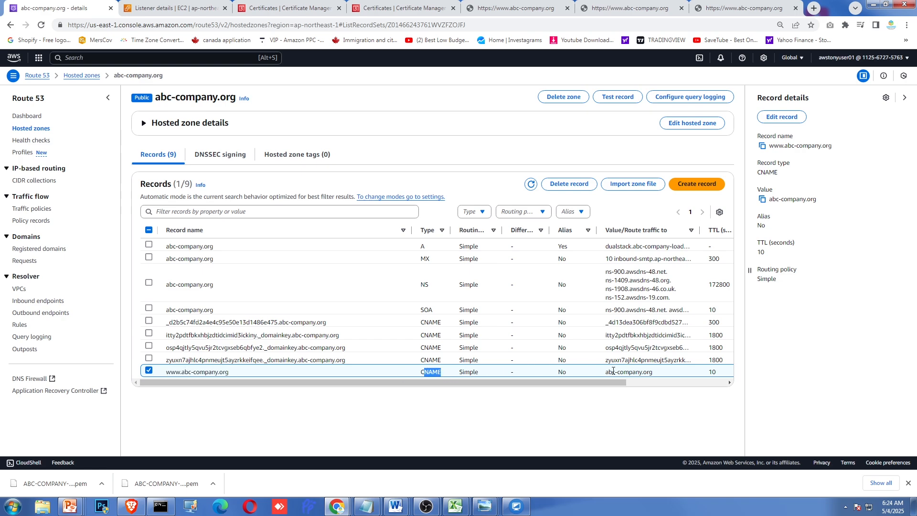
pyautogui.moveTo(605, 376); pyautogui.dragTo(669, 376)
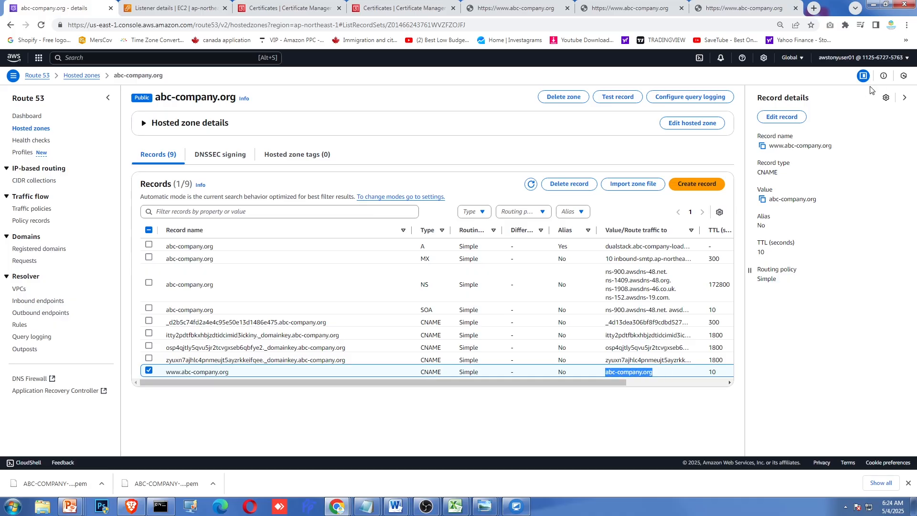
# Step: Open the www CNAME record for editing, review its name and value, and save it
pyautogui.click(792, 118)
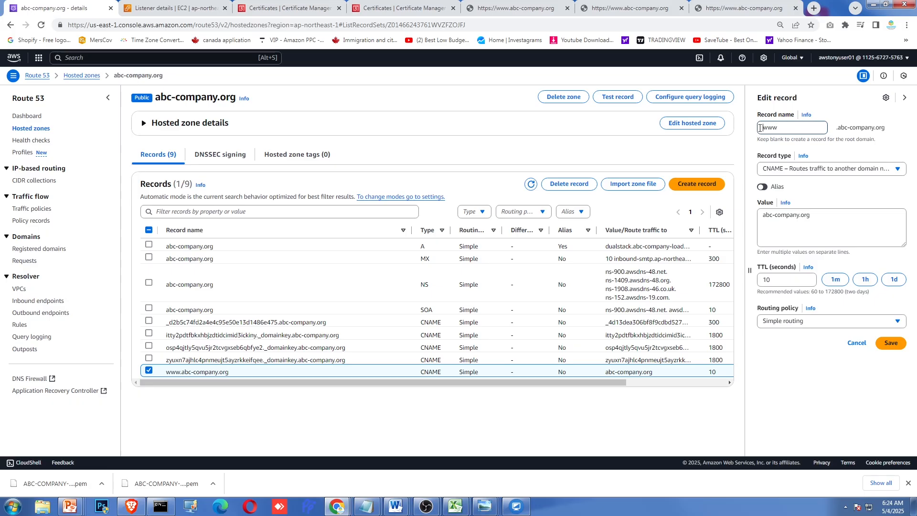
pyautogui.moveTo(760, 128); pyautogui.dragTo(783, 128)
pyautogui.moveTo(841, 128); pyautogui.dragTo(885, 128)
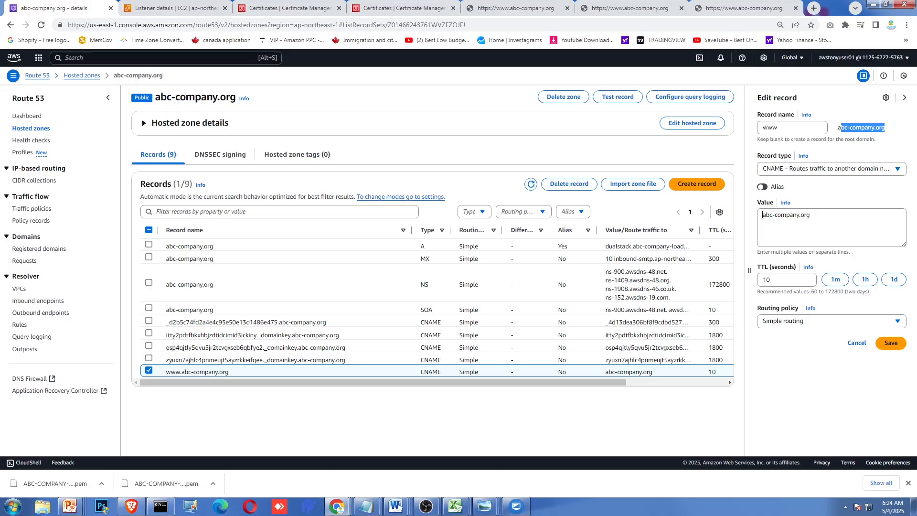
pyautogui.moveTo(762, 214); pyautogui.dragTo(810, 215)
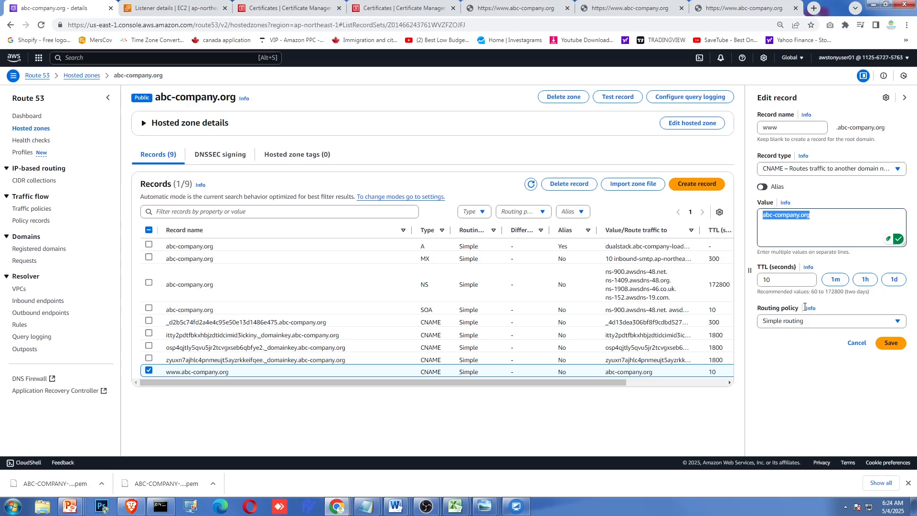
pyautogui.click(891, 344)
pyautogui.hotkey('alt', 'Tab')
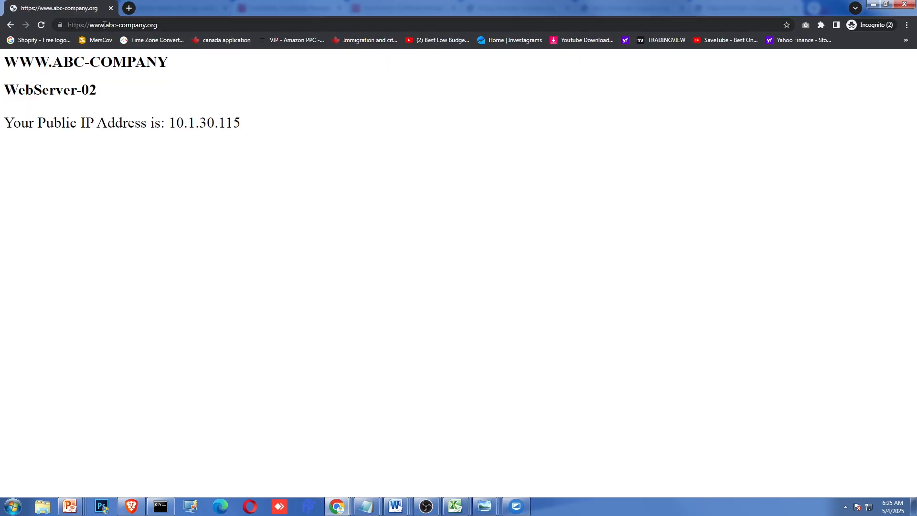
pyautogui.click(129, 8)
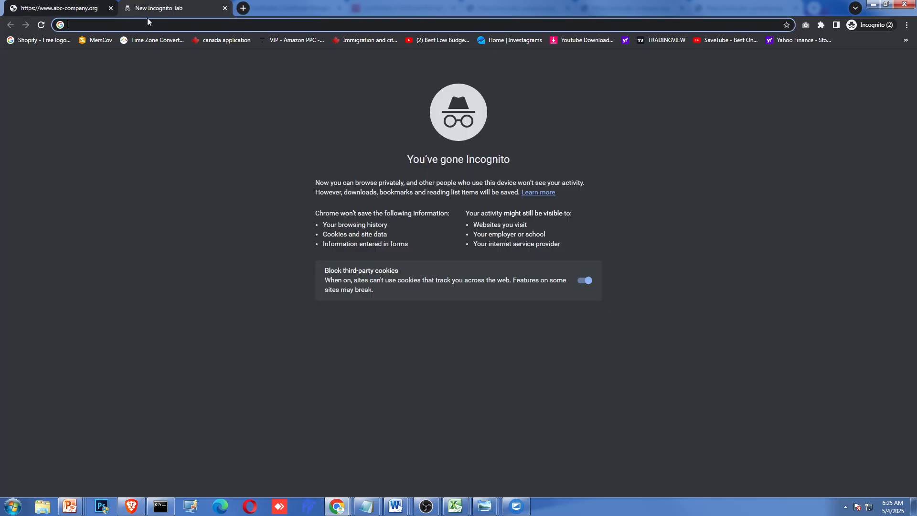
pyautogui.write('http')
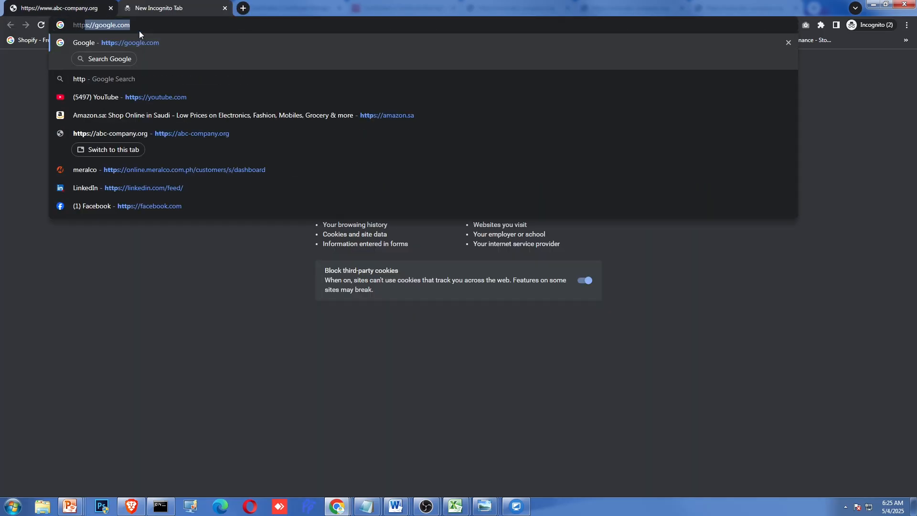
pyautogui.write('://')
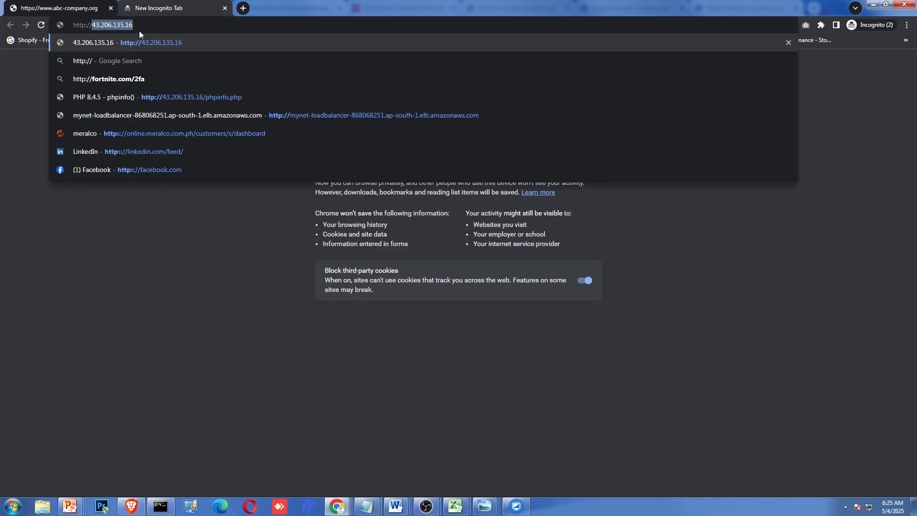
pyautogui.write('abc-cop')
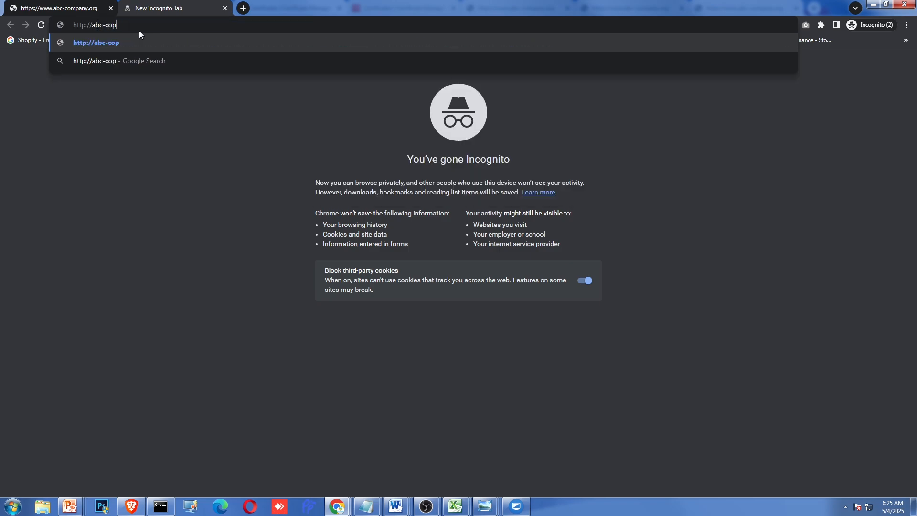
pyautogui.press('BackSpace')
pyautogui.write('m')
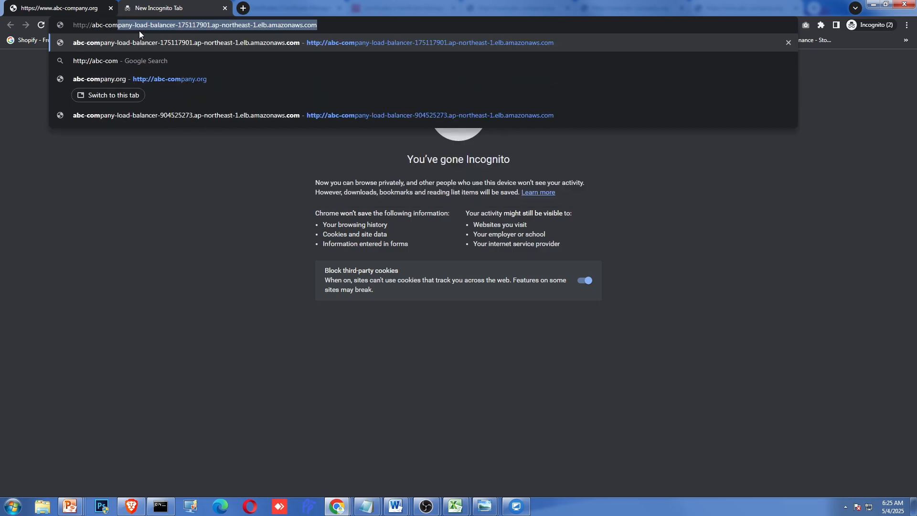
pyautogui.write('pany.org')
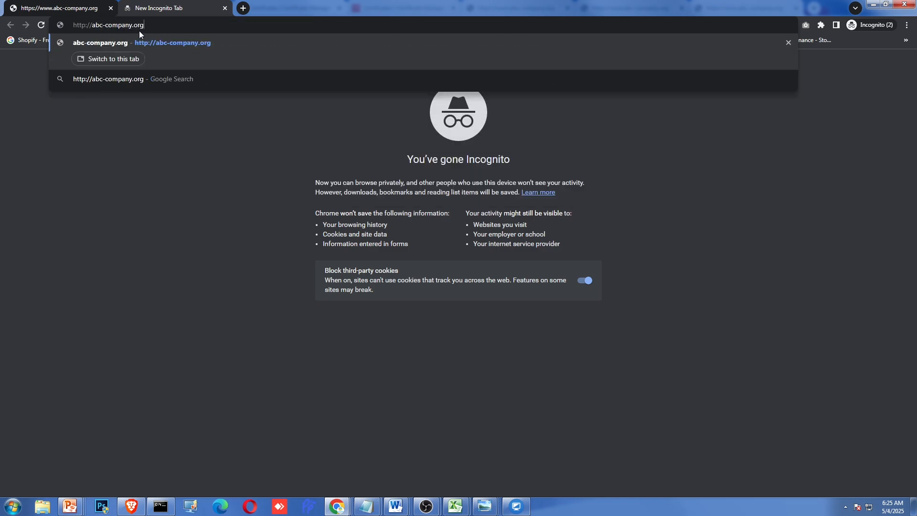
pyautogui.press('Return')
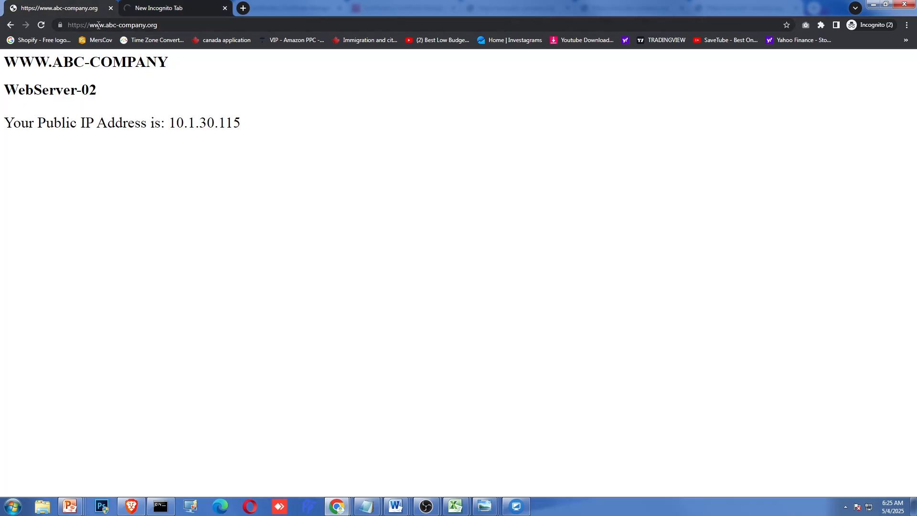
pyautogui.click(97, 24)
pyautogui.press('Return')
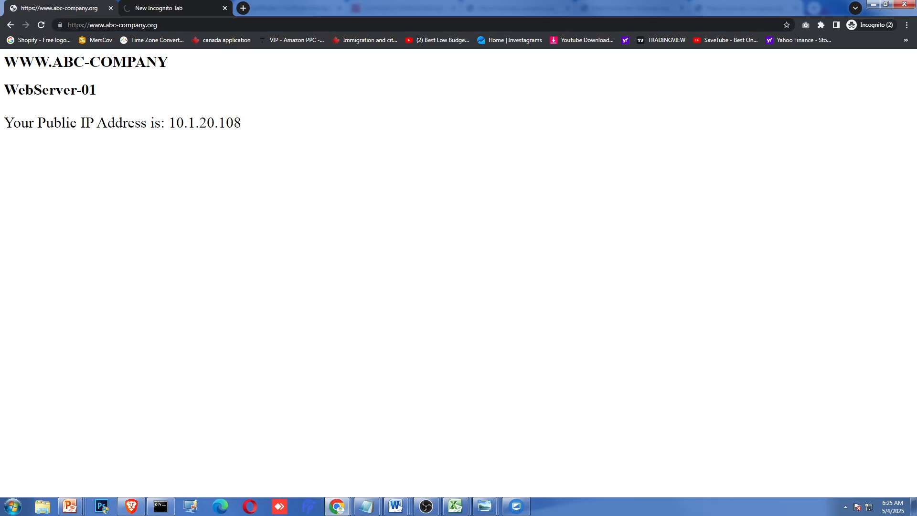
pyautogui.click(192, 14)
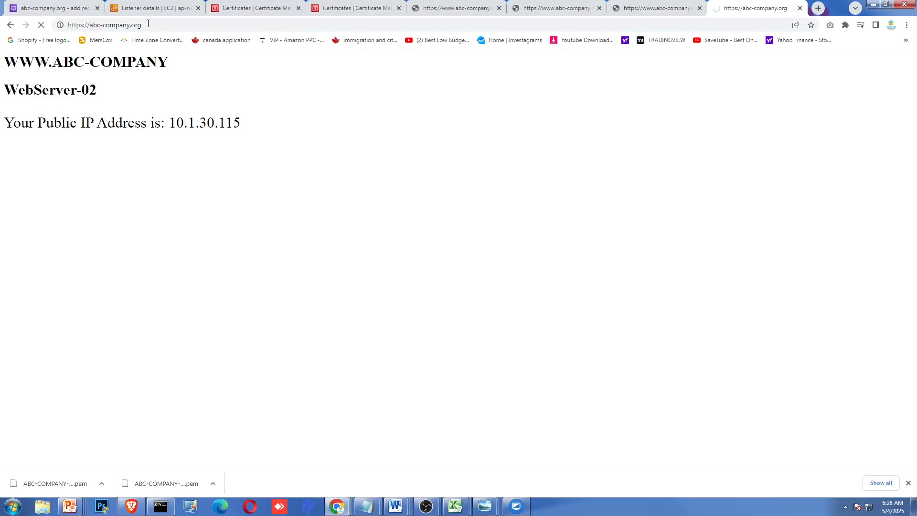
pyautogui.click(148, 23)
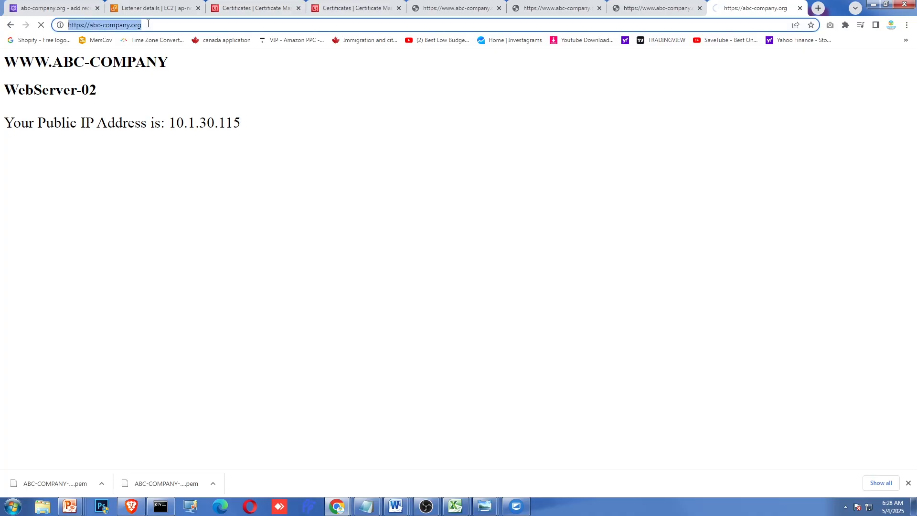
pyautogui.click(819, 8)
pyautogui.click(907, 27)
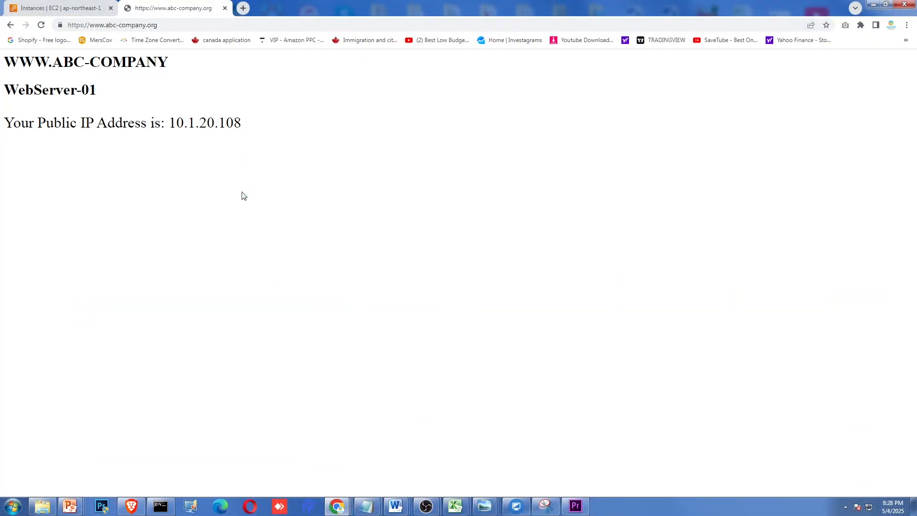
pyautogui.click(163, 24)
pyautogui.click(164, 22)
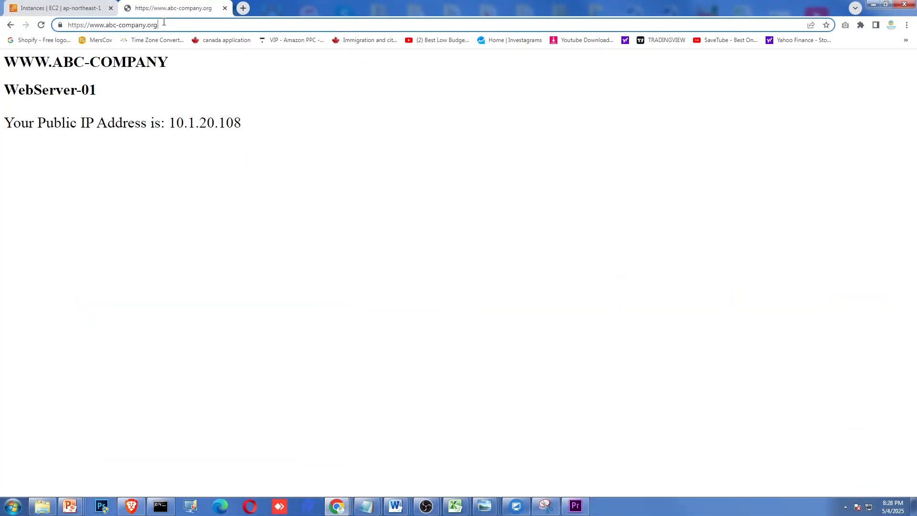
pyautogui.press('Return')
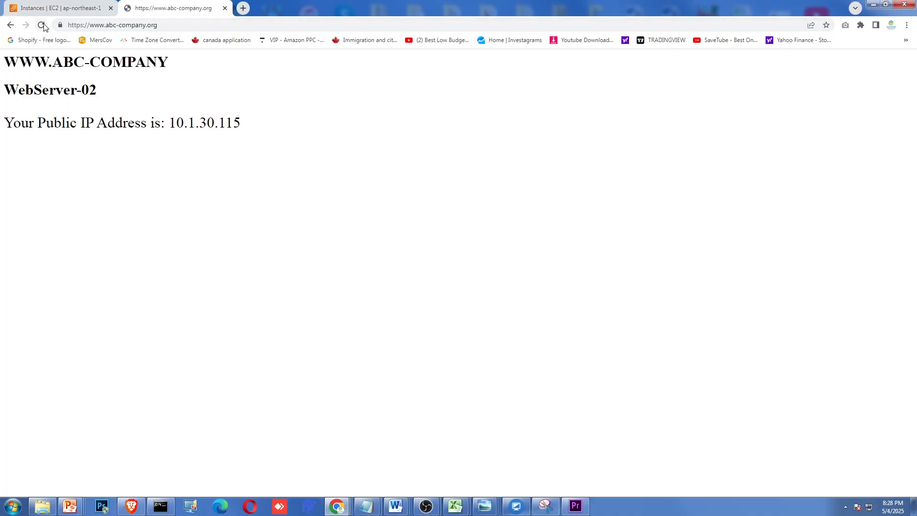
pyautogui.click(42, 26)
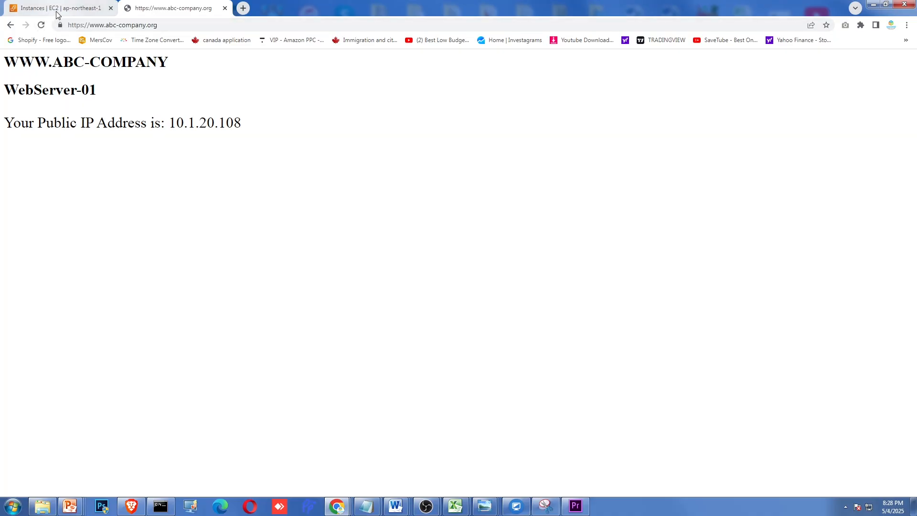
# Step: Go from the EC2 instances page to the VPC console by searching the AWS services for "vpc"
pyautogui.click(59, 8)
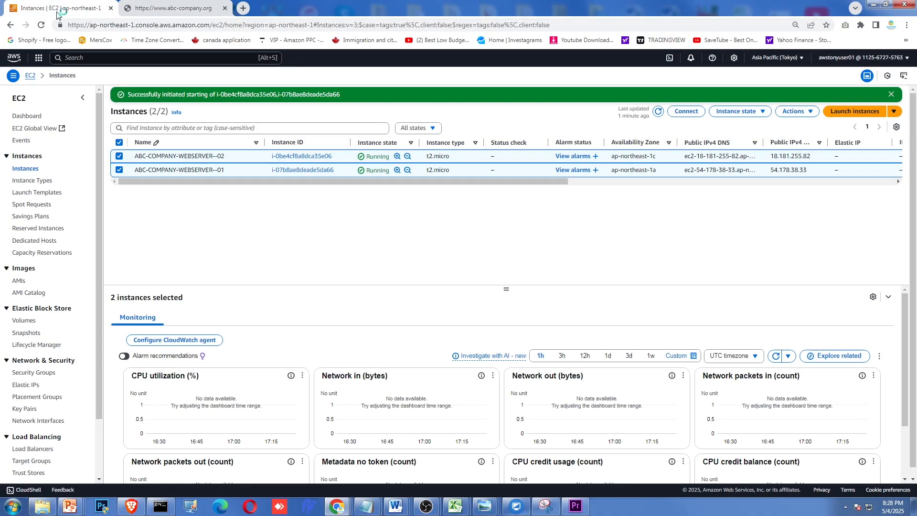
pyautogui.click(99, 57)
pyautogui.moveTo(101, 162); pyautogui.dragTo(100, 143)
pyautogui.write('vpc')
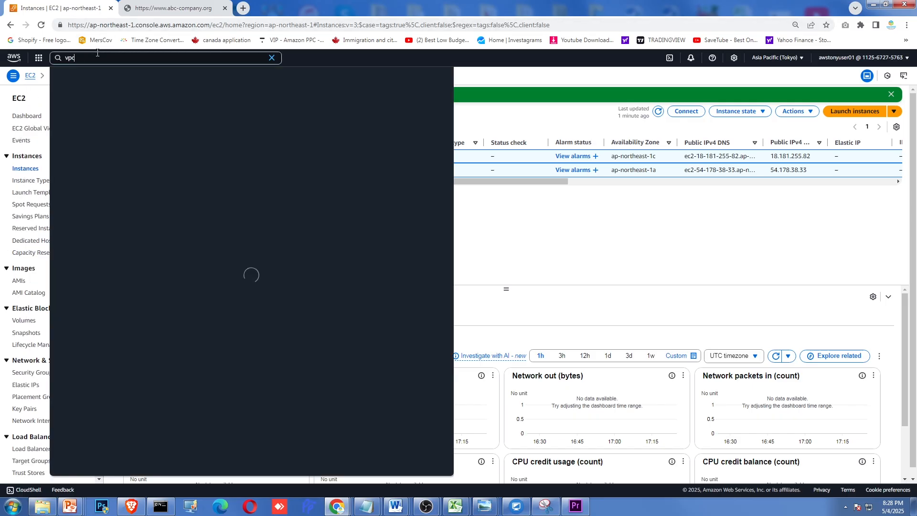
pyautogui.press('Return')
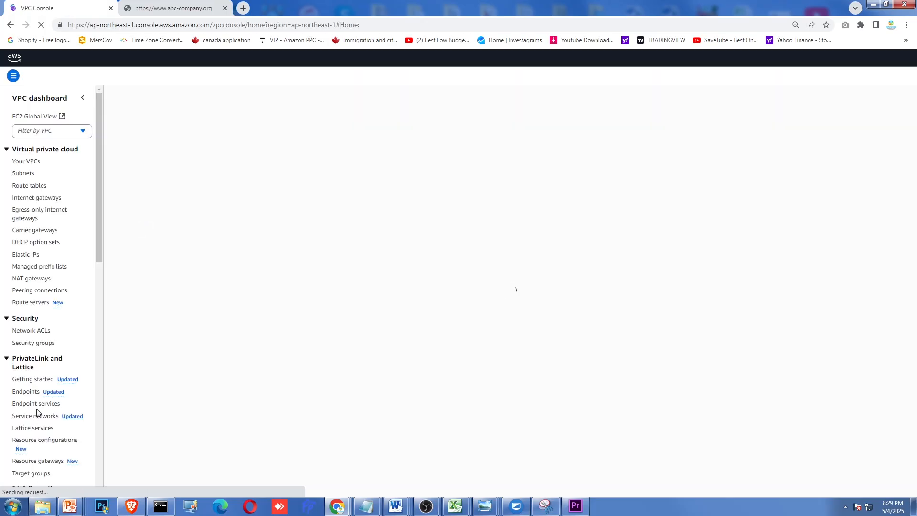
# Step: Open the Network Firewall rule groups and review the rules of ABC-STATEFULL-RULE-POLICY
pyautogui.scroll(-4, 93, 249)
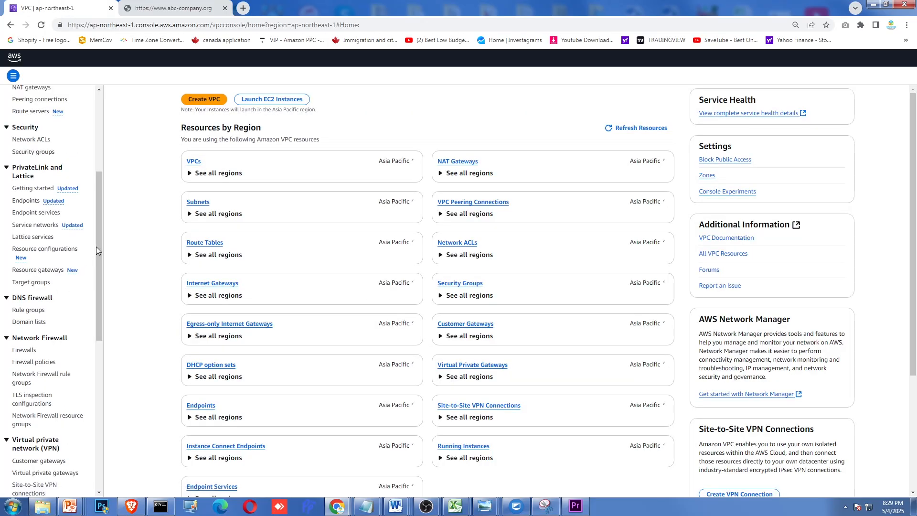
pyautogui.moveTo(100, 270); pyautogui.dragTo(96, 321)
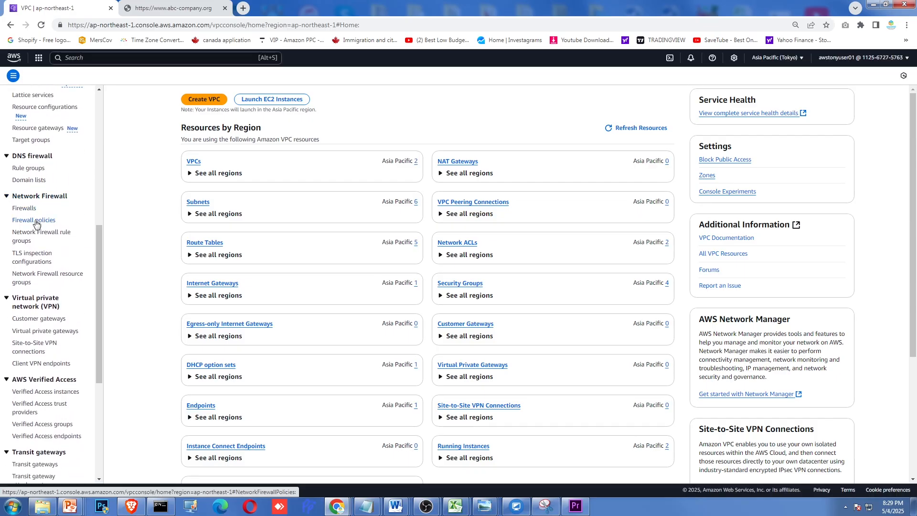
pyautogui.click(37, 222)
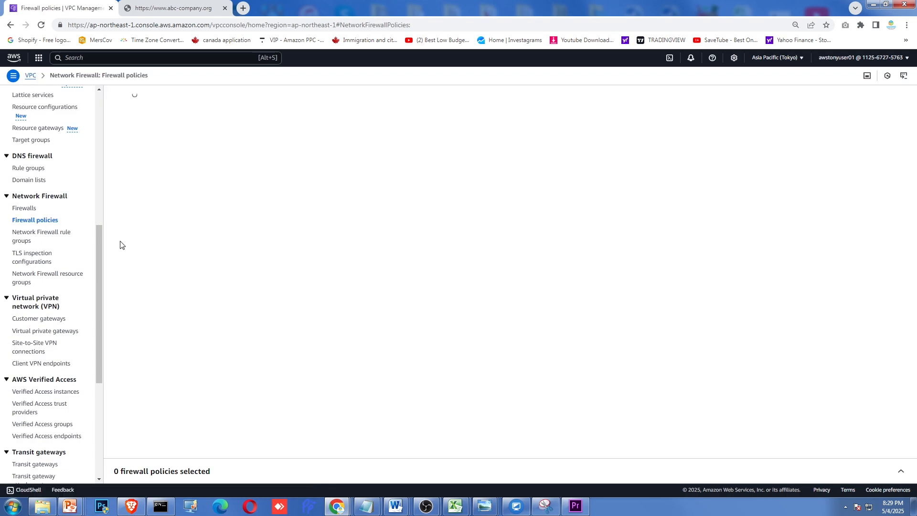
pyautogui.click(44, 239)
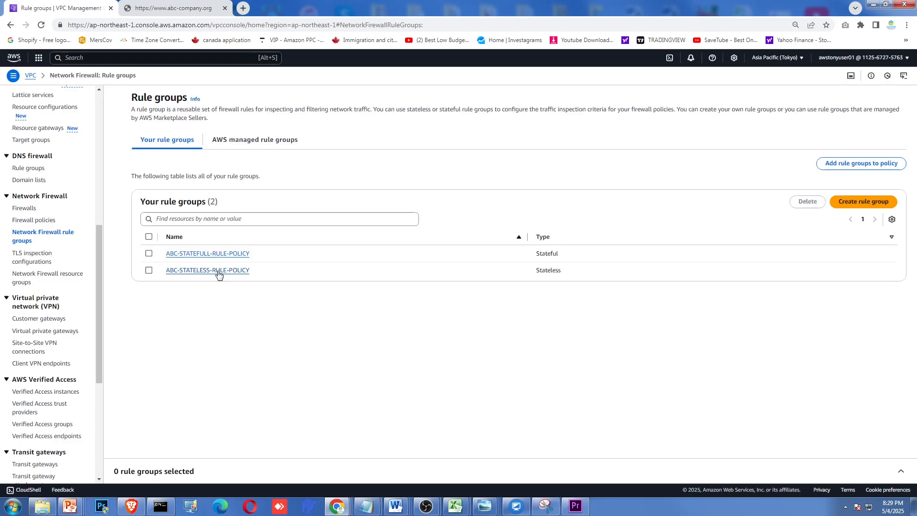
pyautogui.click(199, 254)
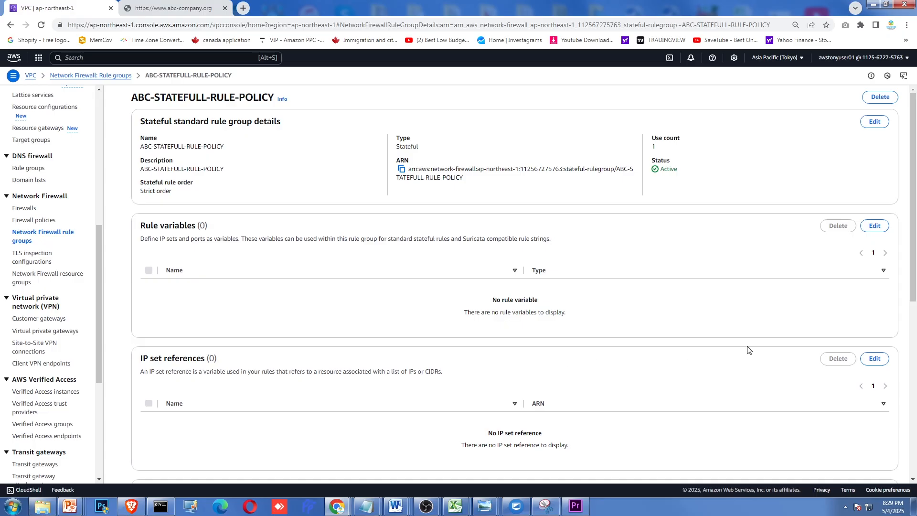
pyautogui.scroll(-5, 748, 350)
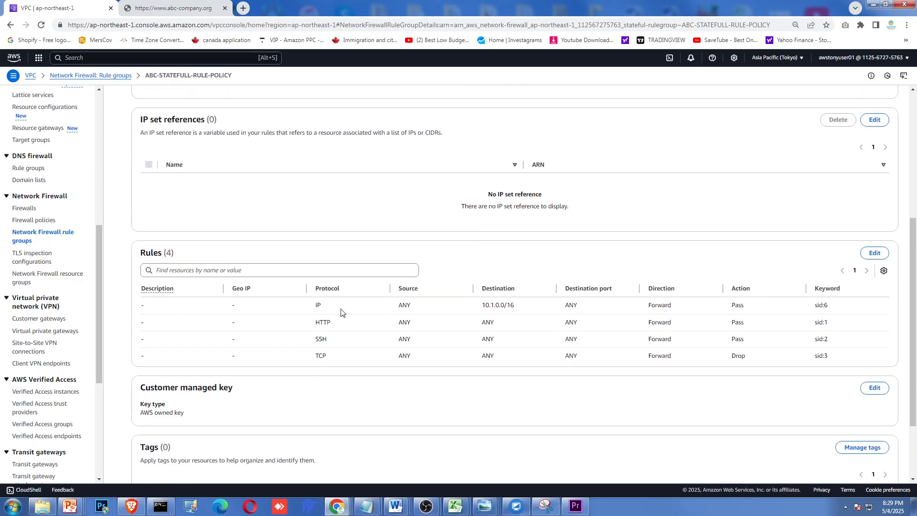
# Step: Edit the stateful rule group's rules and set the HTTP rule's action to Drop
pyautogui.click(881, 257)
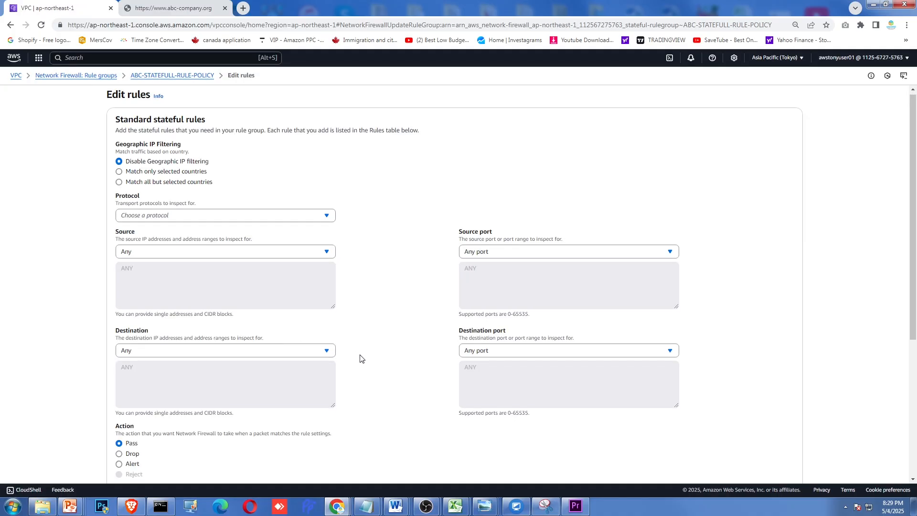
pyautogui.scroll(-5, 377, 354)
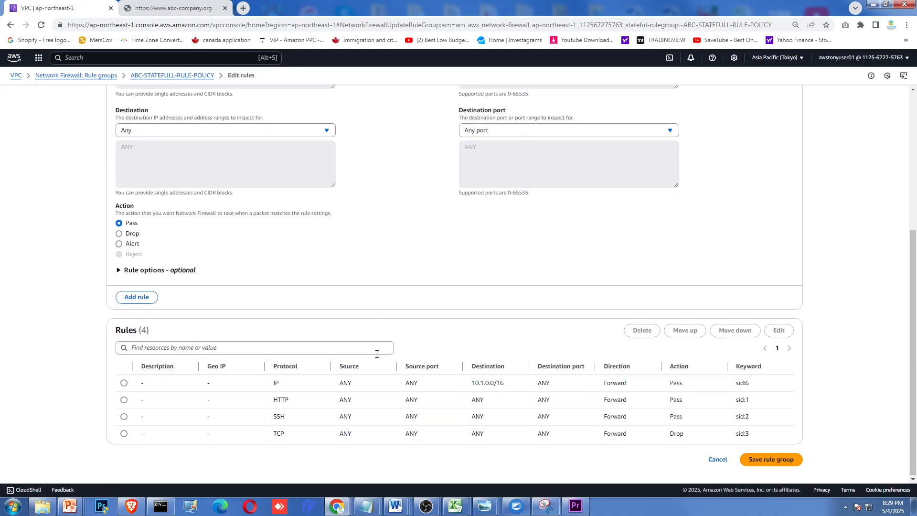
pyautogui.click(125, 400)
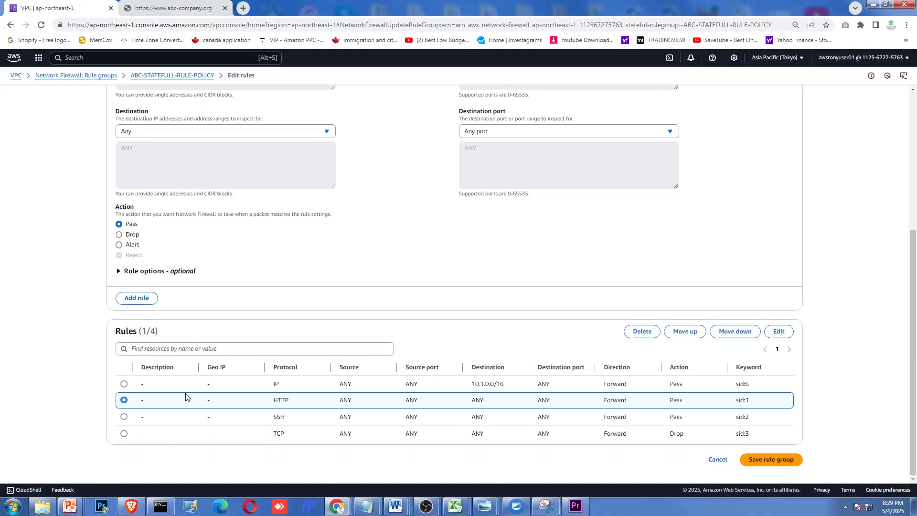
pyautogui.click(779, 331)
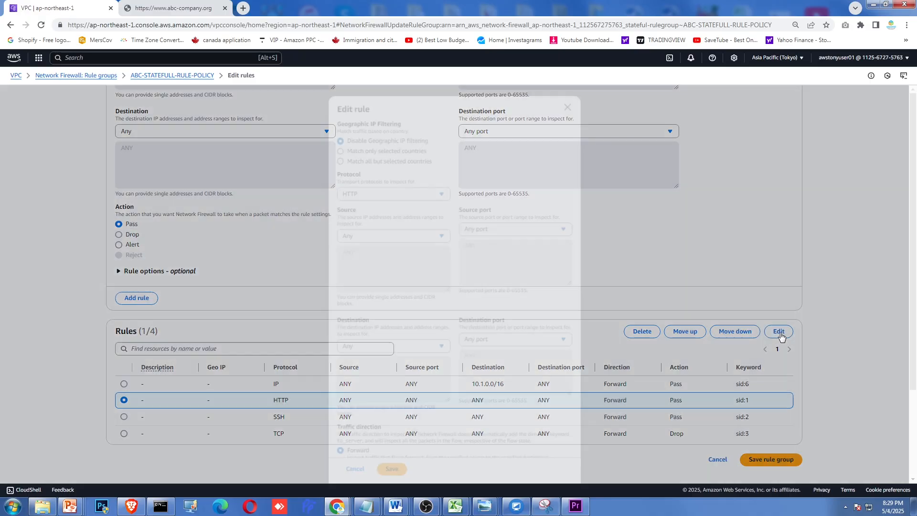
pyautogui.scroll(-2, 428, 405)
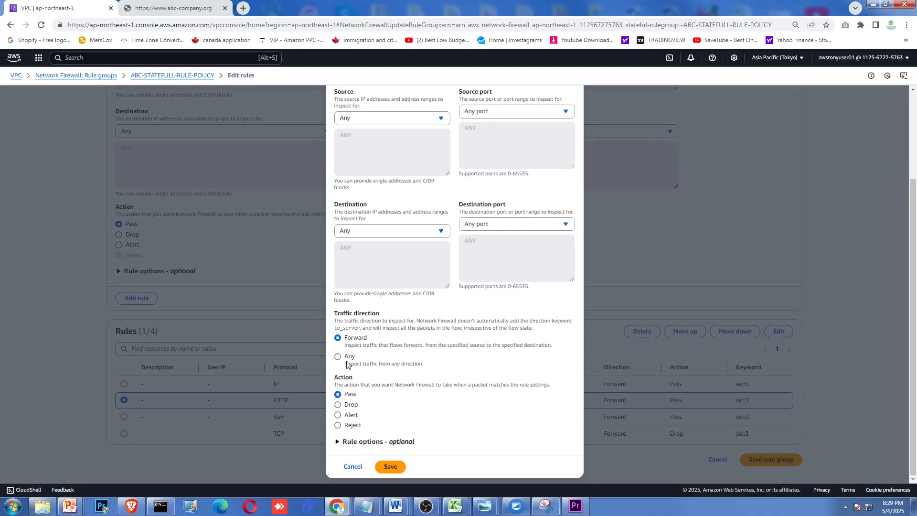
pyautogui.click(338, 405)
pyautogui.click(391, 467)
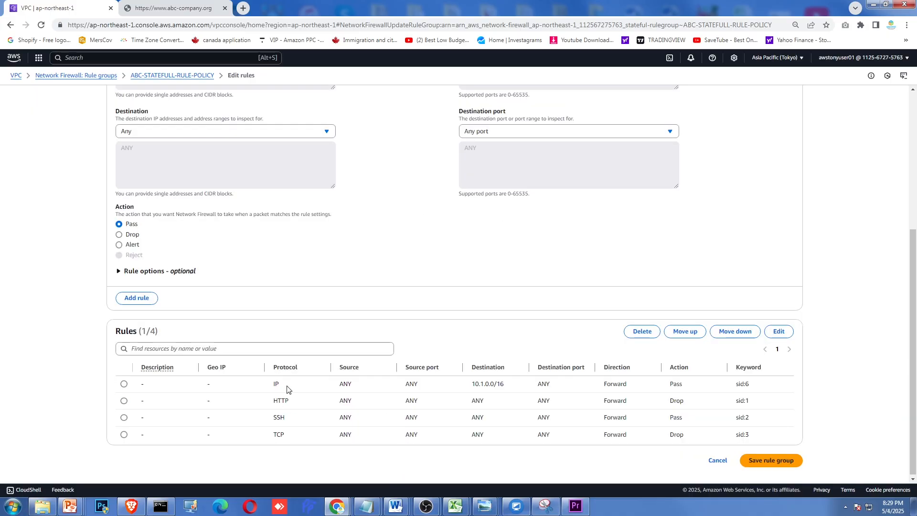
# Step: Set the action of the IP rule for destination 10.1.0.0/16 to Drop and save the rule group
pyautogui.click(123, 385)
pyautogui.click(779, 331)
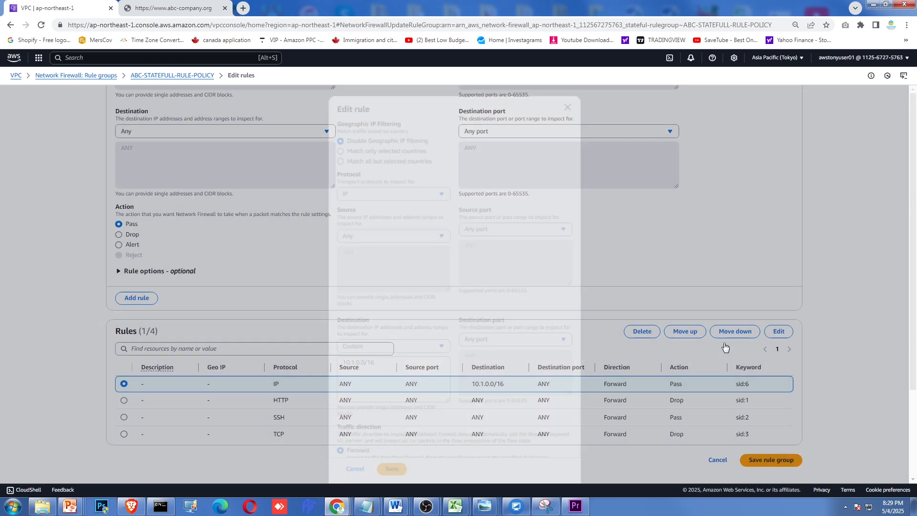
pyautogui.scroll(-3, 382, 428)
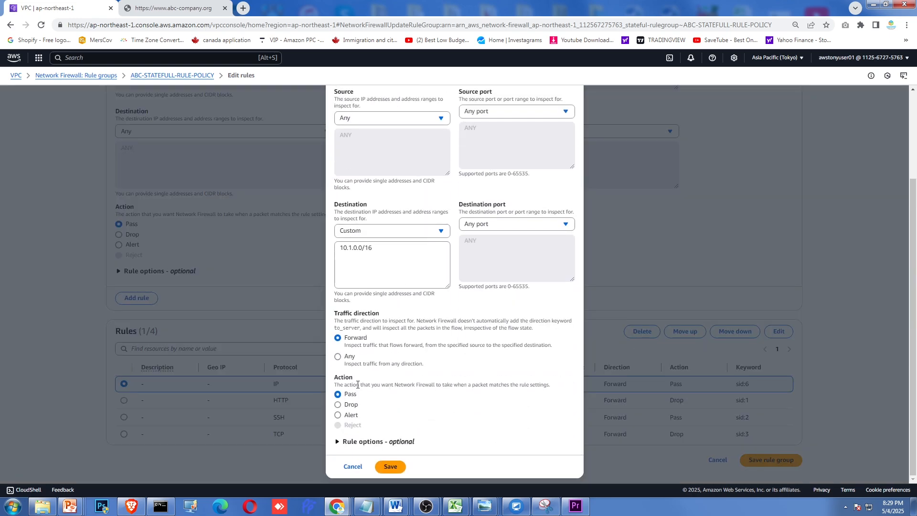
pyautogui.click(338, 404)
pyautogui.click(390, 467)
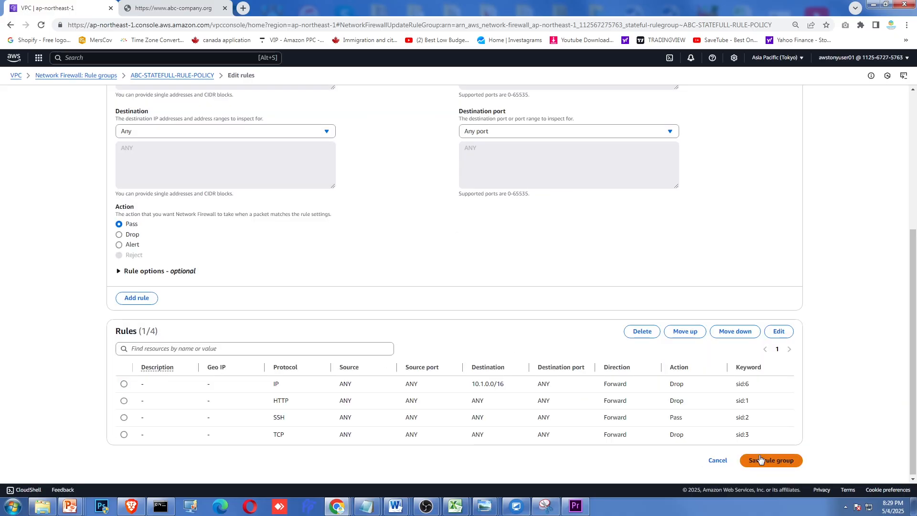
pyautogui.click(771, 460)
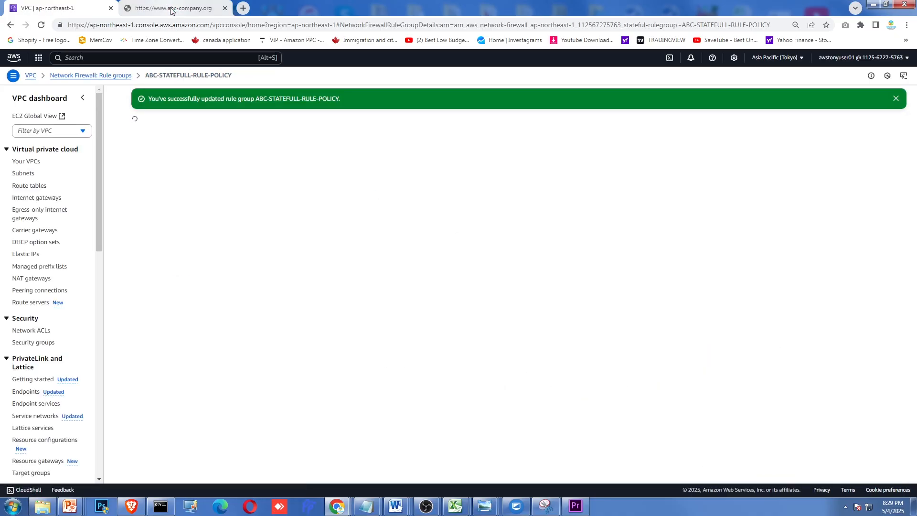
pyautogui.click(175, 8)
pyautogui.click(205, 27)
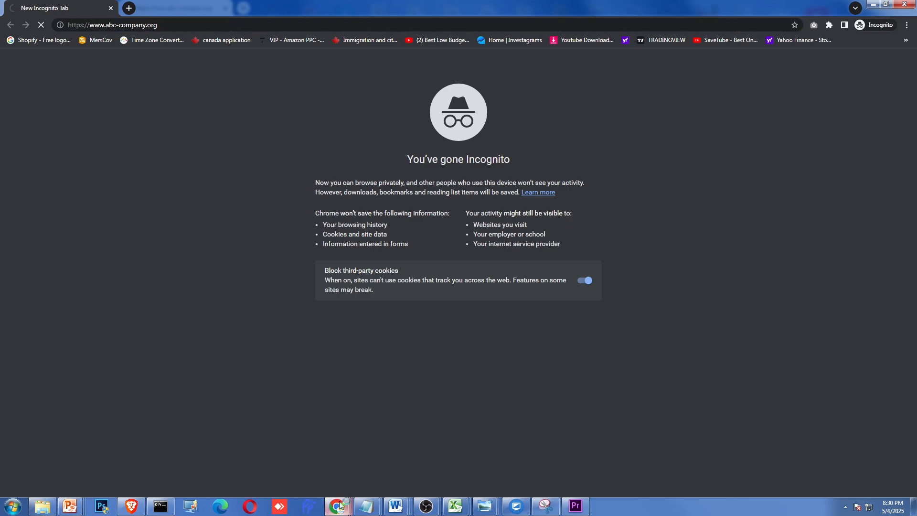
pyautogui.moveTo(341, 505)
pyautogui.click(287, 453)
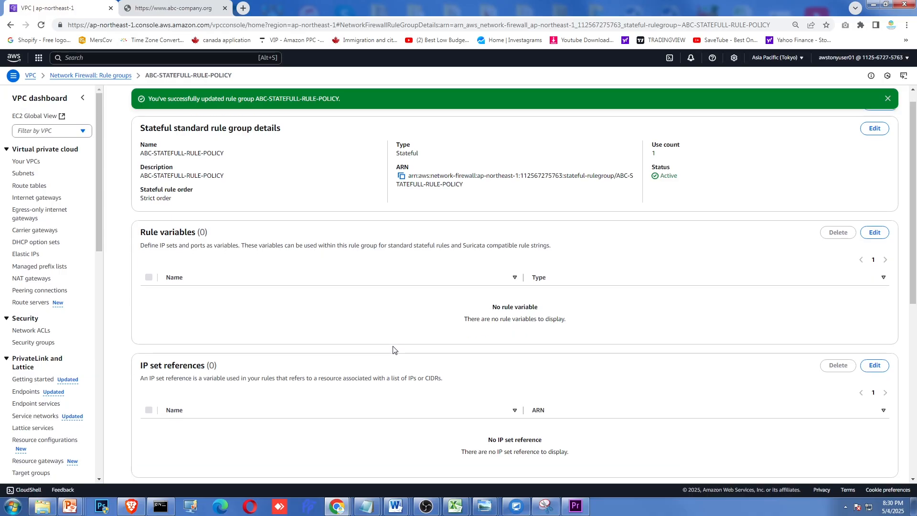
pyautogui.scroll(-5, 394, 349)
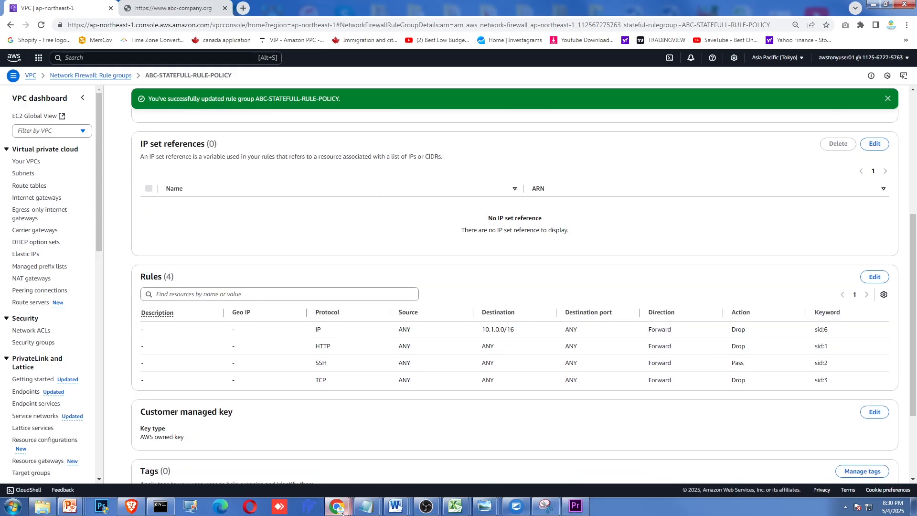
pyautogui.moveTo(342, 510)
pyautogui.click(460, 483)
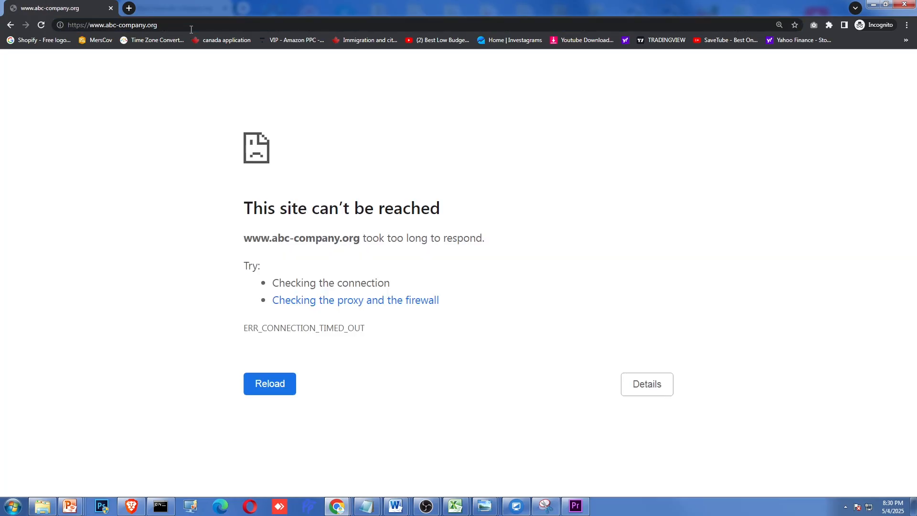
pyautogui.click(199, 20)
pyautogui.press('Return')
pyautogui.click(872, 8)
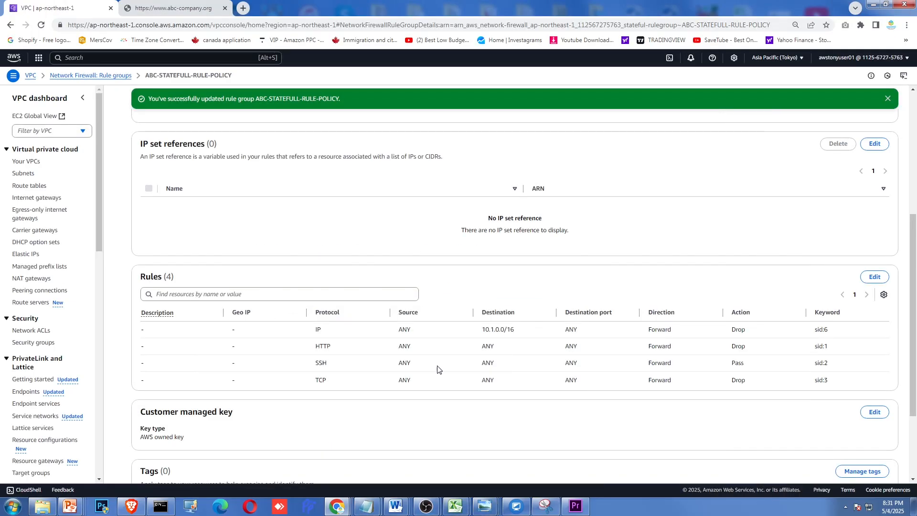
# Step: Edit the rules of ABC-STATEFULL-RULE-POLICY and set the HTTP rule's action to Pass
pyautogui.click(874, 278)
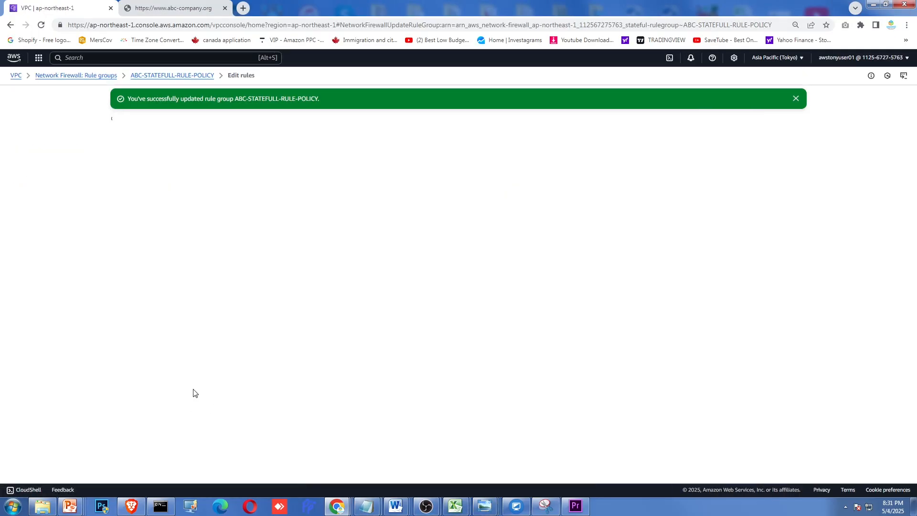
pyautogui.scroll(-5, 380, 357)
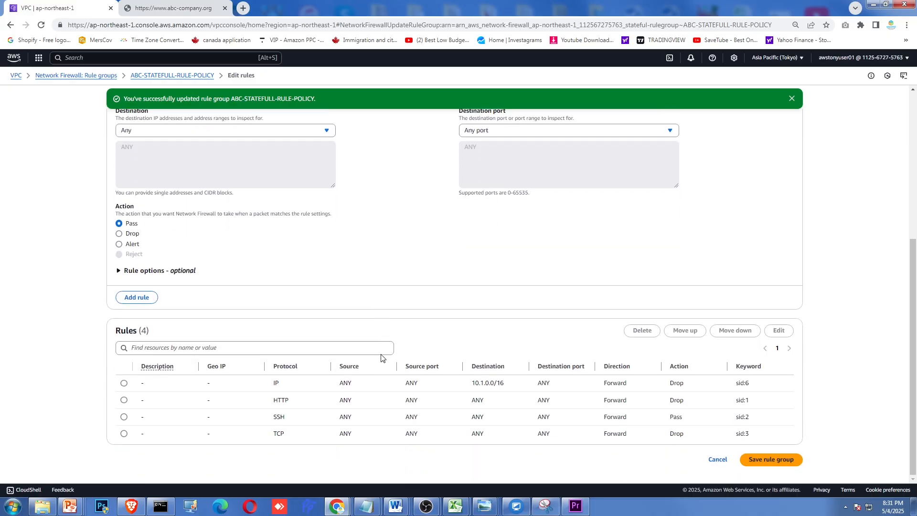
pyautogui.click(124, 383)
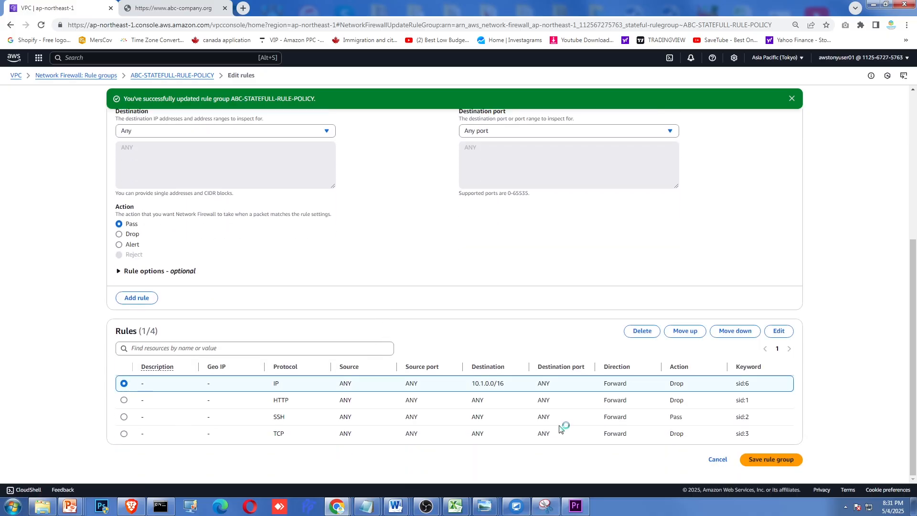
pyautogui.click(779, 400)
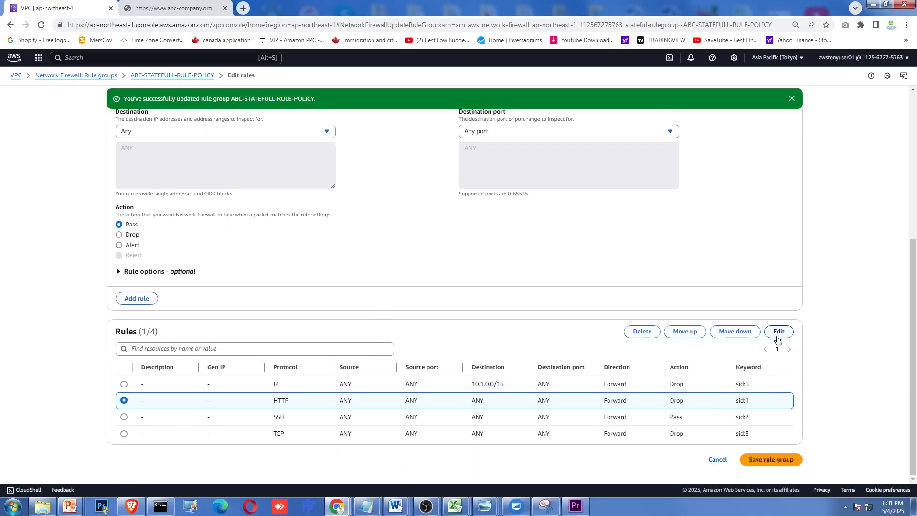
pyautogui.click(779, 331)
pyautogui.scroll(-3, 409, 217)
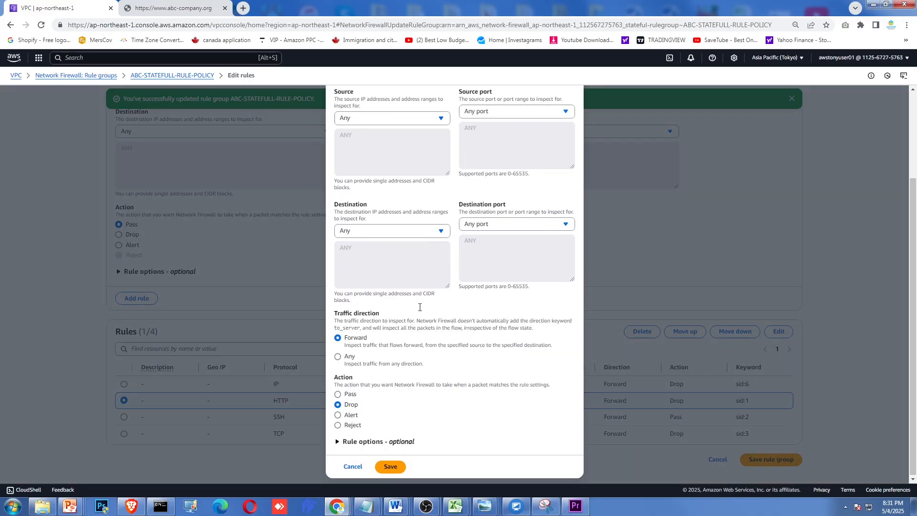
pyautogui.click(338, 394)
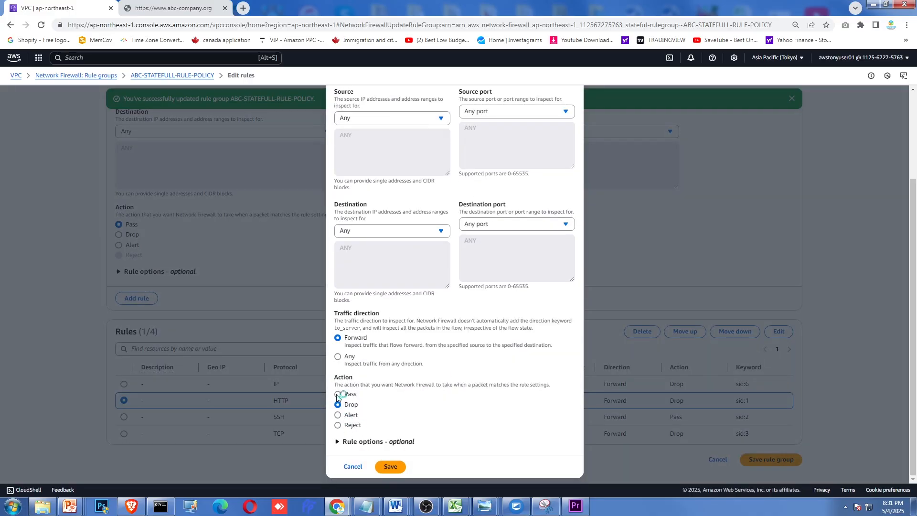
pyautogui.click(390, 466)
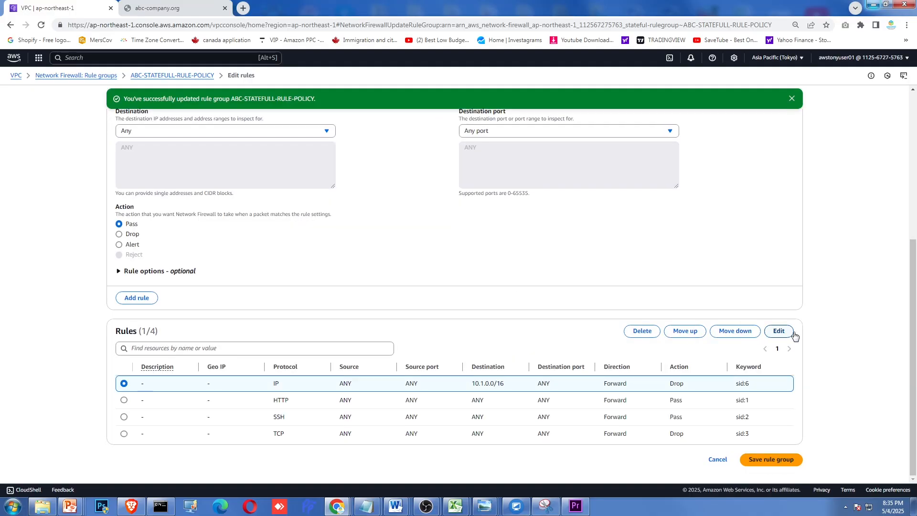
# Step: Set the action of the IP rule for destination 10.1.0.0/16 to Pass and save the rule group
pyautogui.click(793, 334)
pyautogui.scroll(-3, 408, 387)
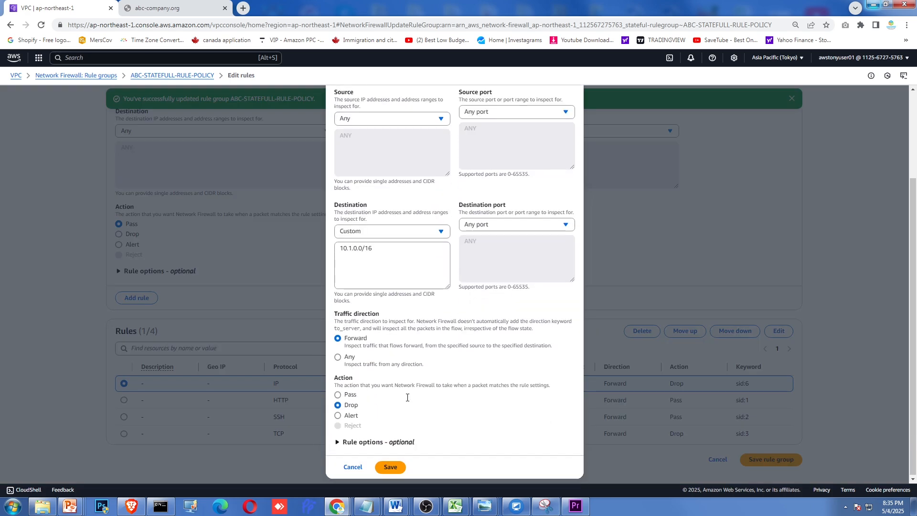
pyautogui.click(338, 395)
pyautogui.click(389, 466)
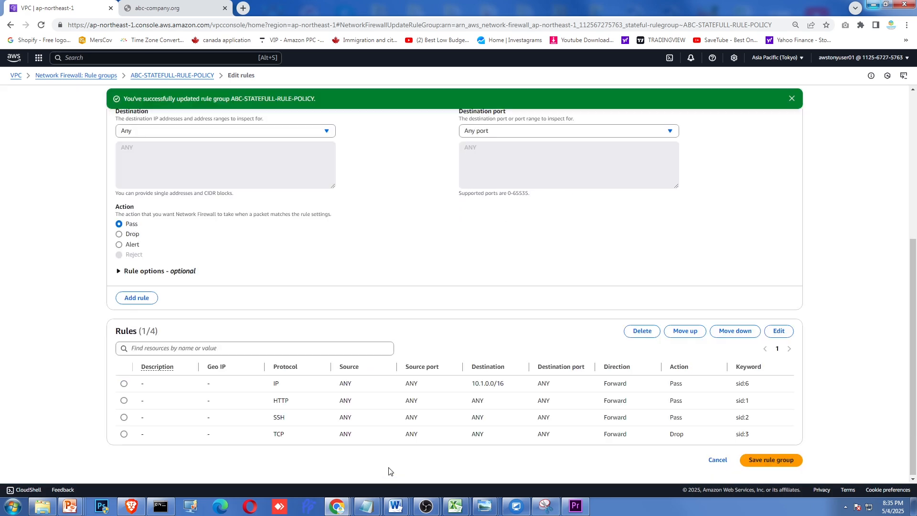
pyautogui.click(783, 462)
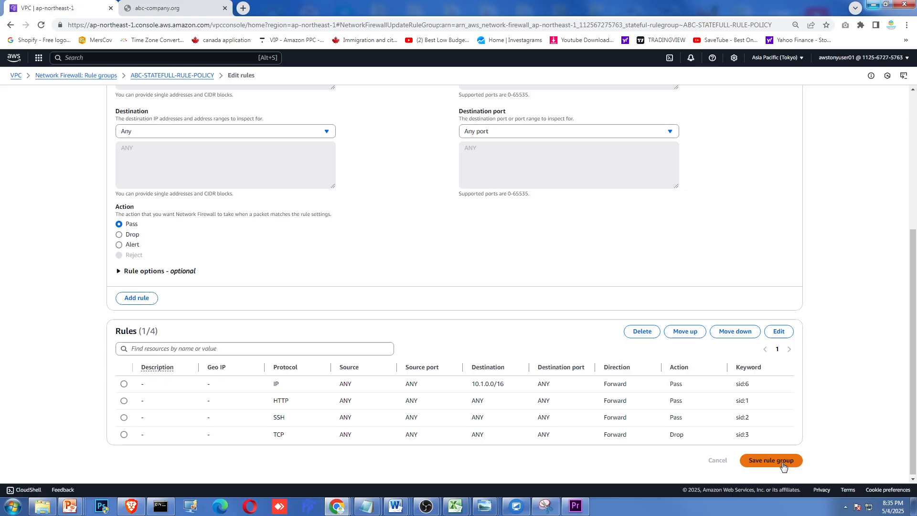
pyautogui.click(191, 14)
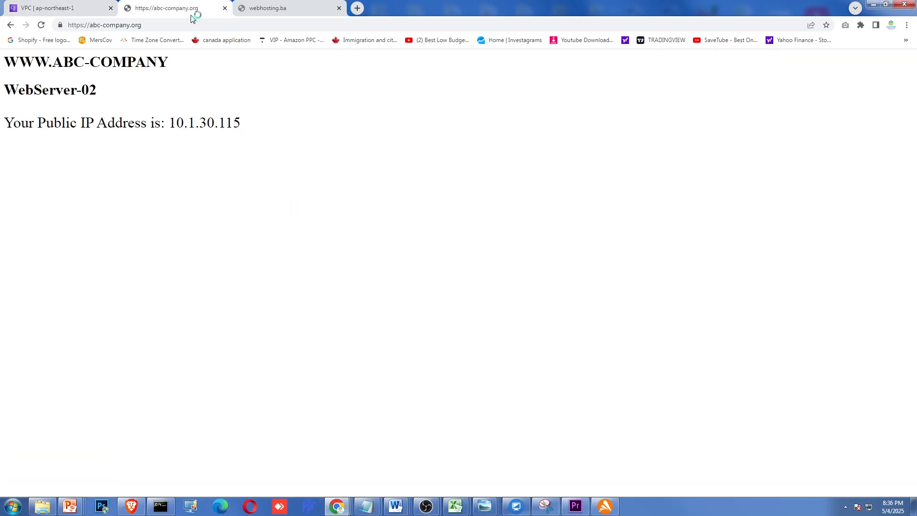